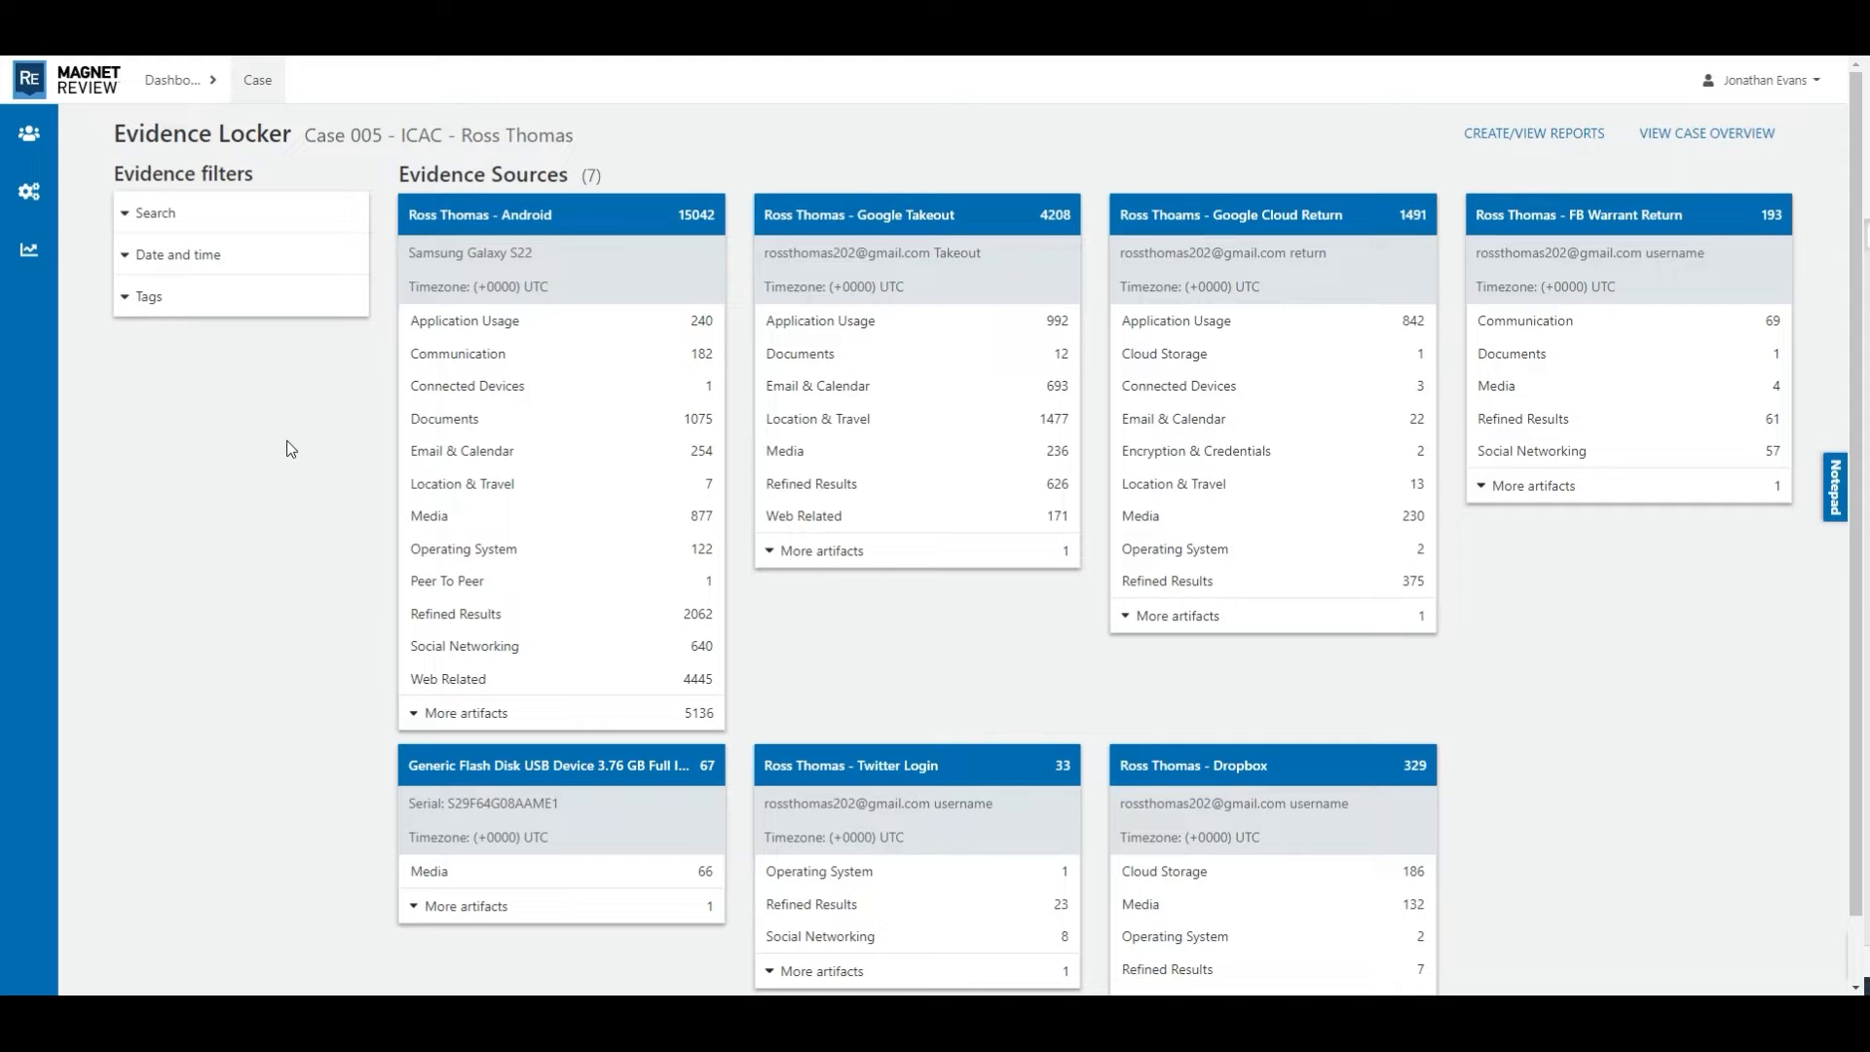
- Open the Communication artifacts of the Android evidence source and view the From column's keyword filter options without applying any
left_click(506, 224)
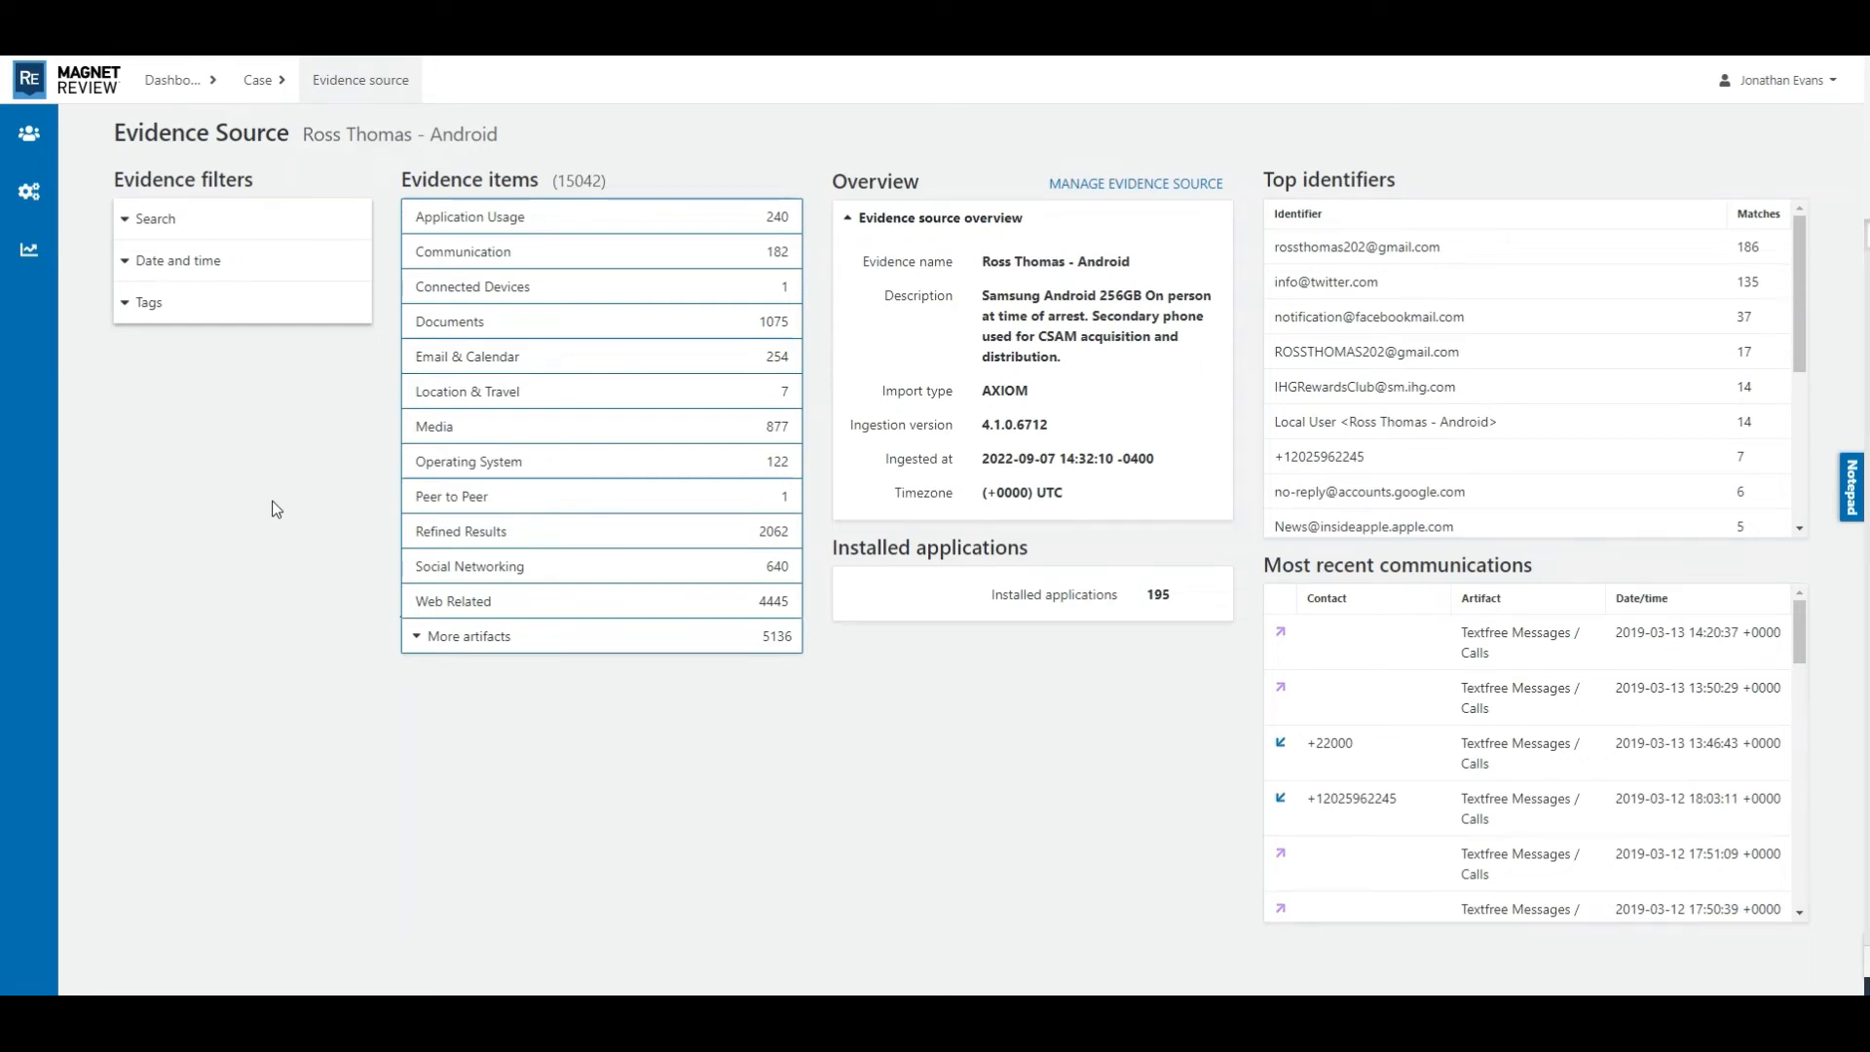
left_click(495, 261)
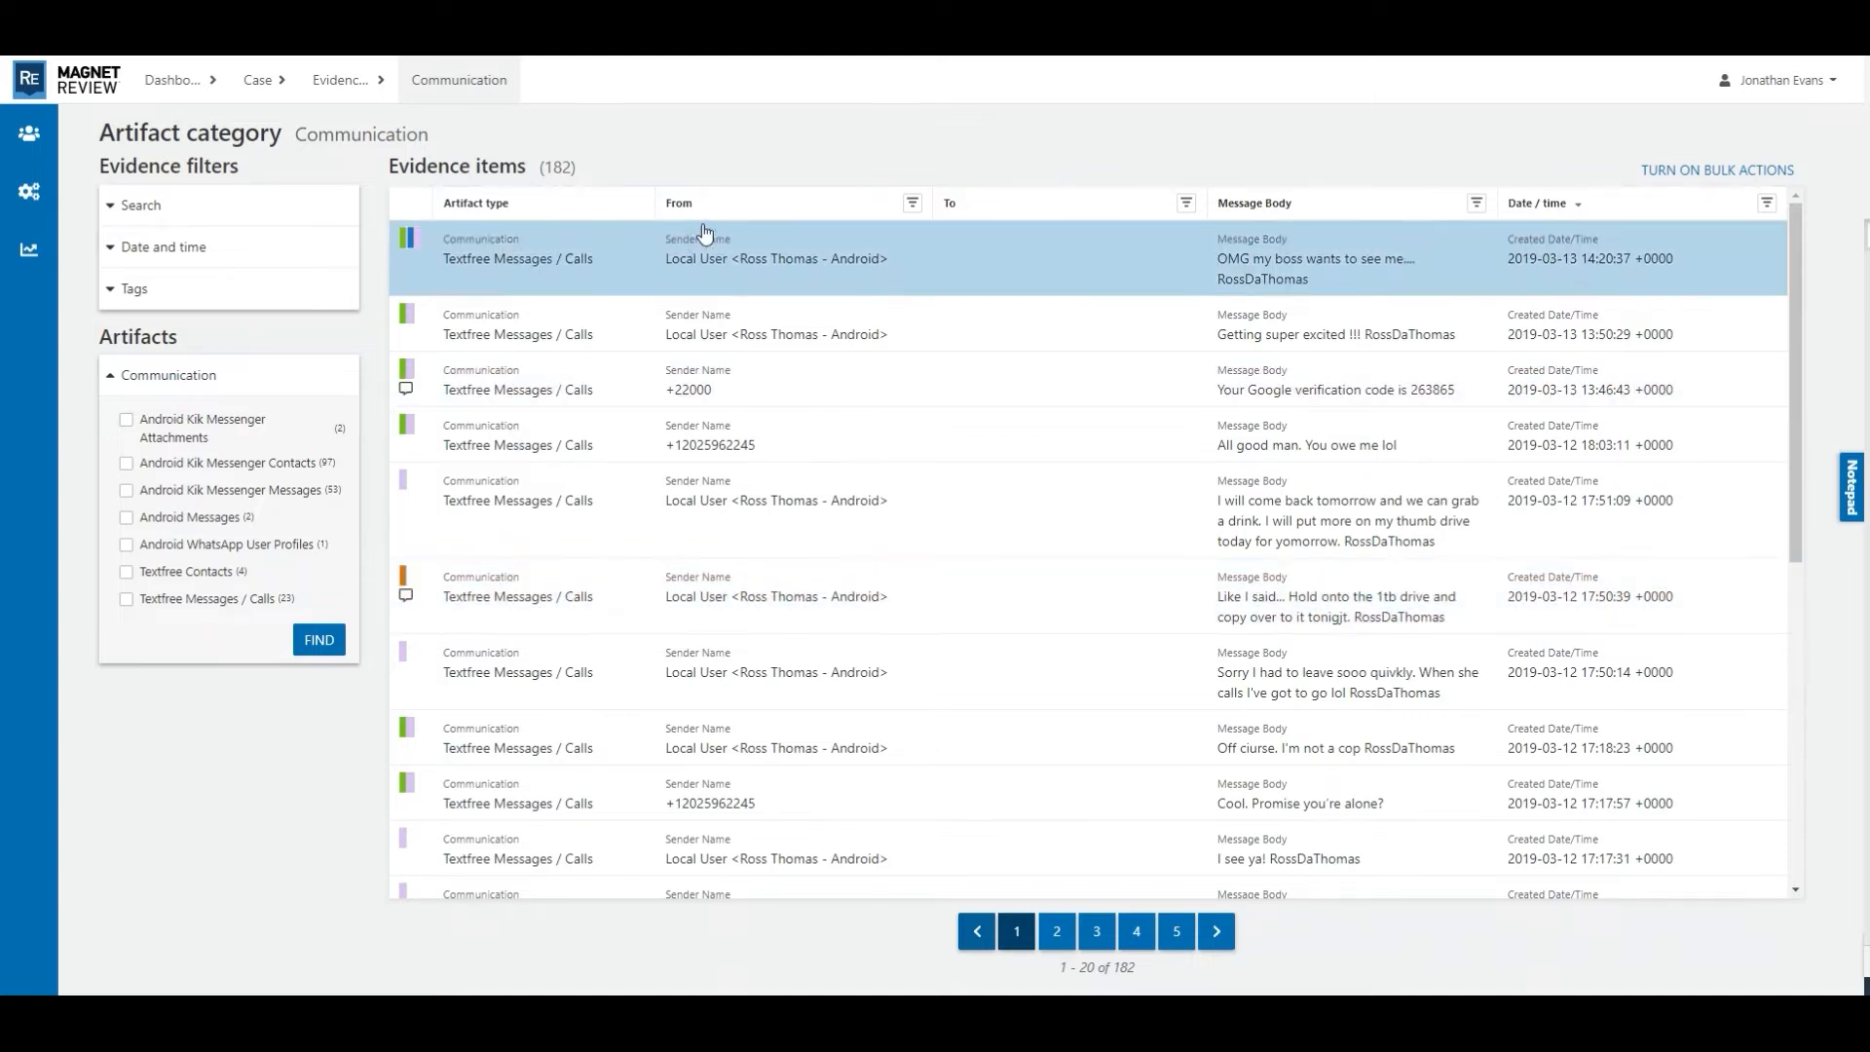
left_click(912, 206)
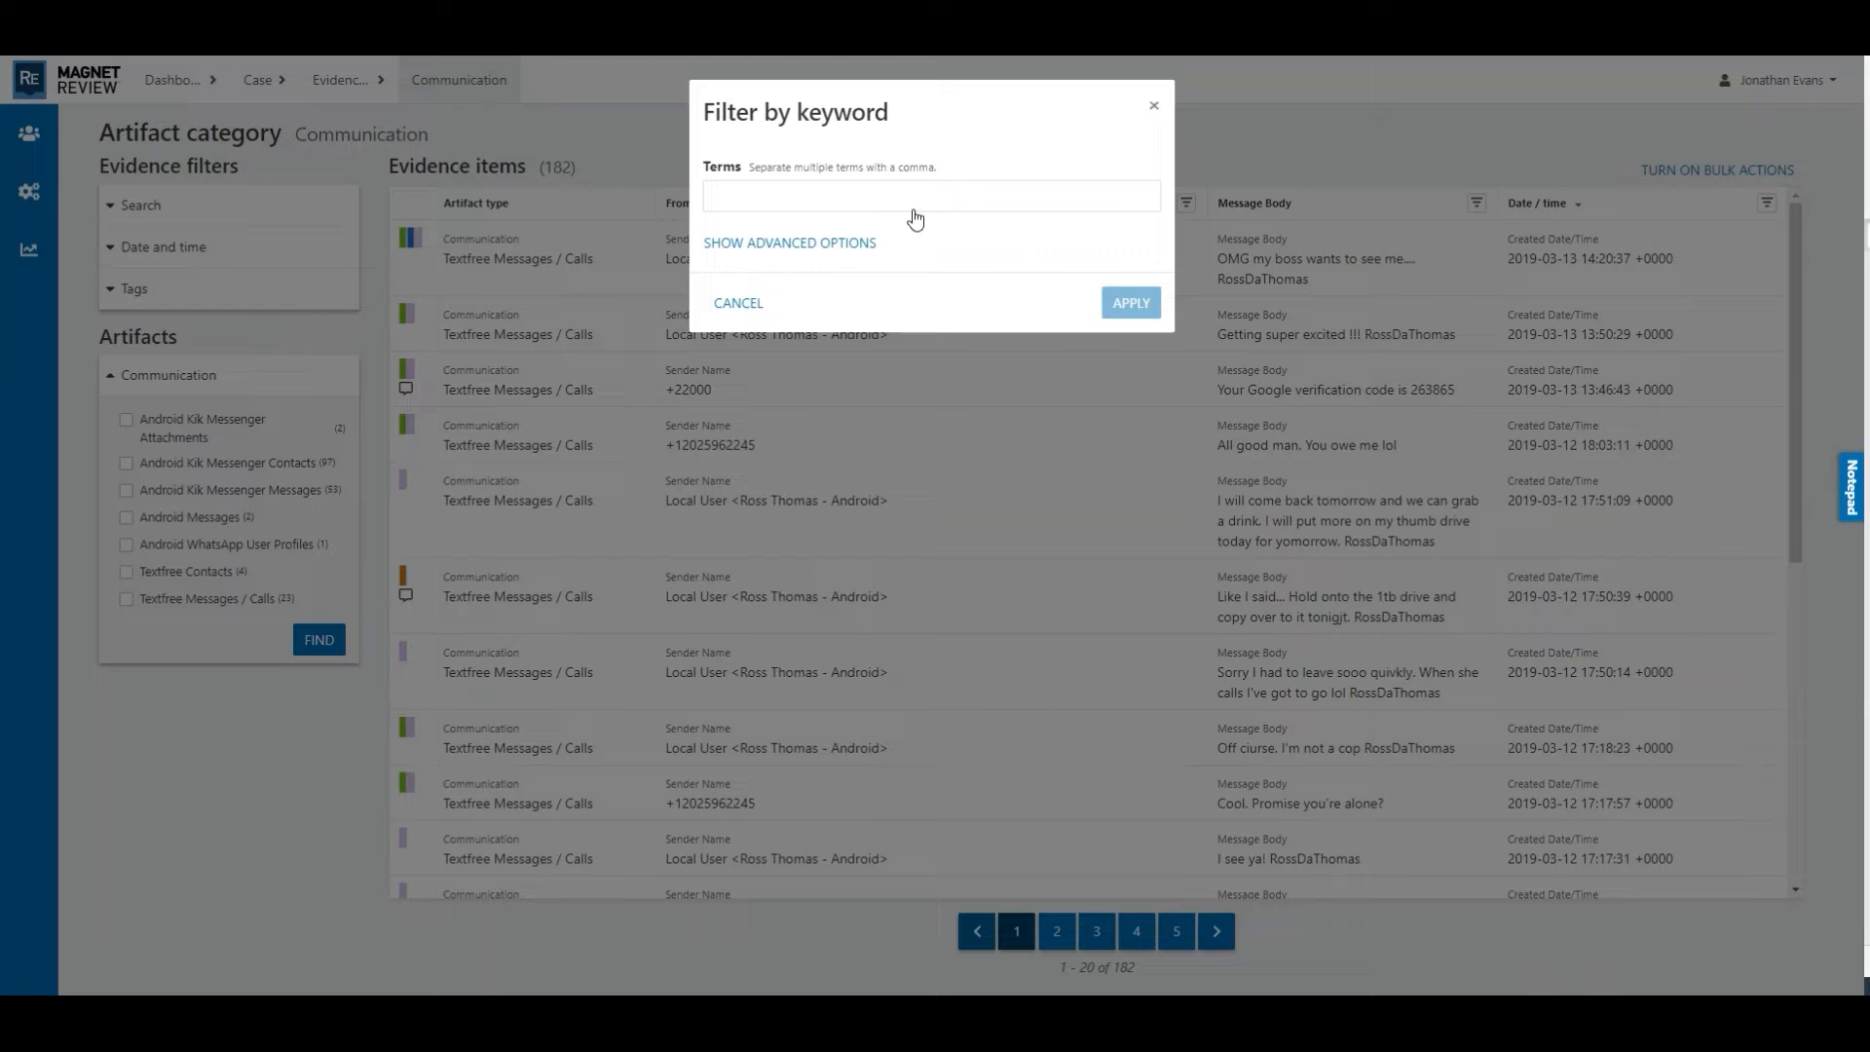
left_click(1154, 106)
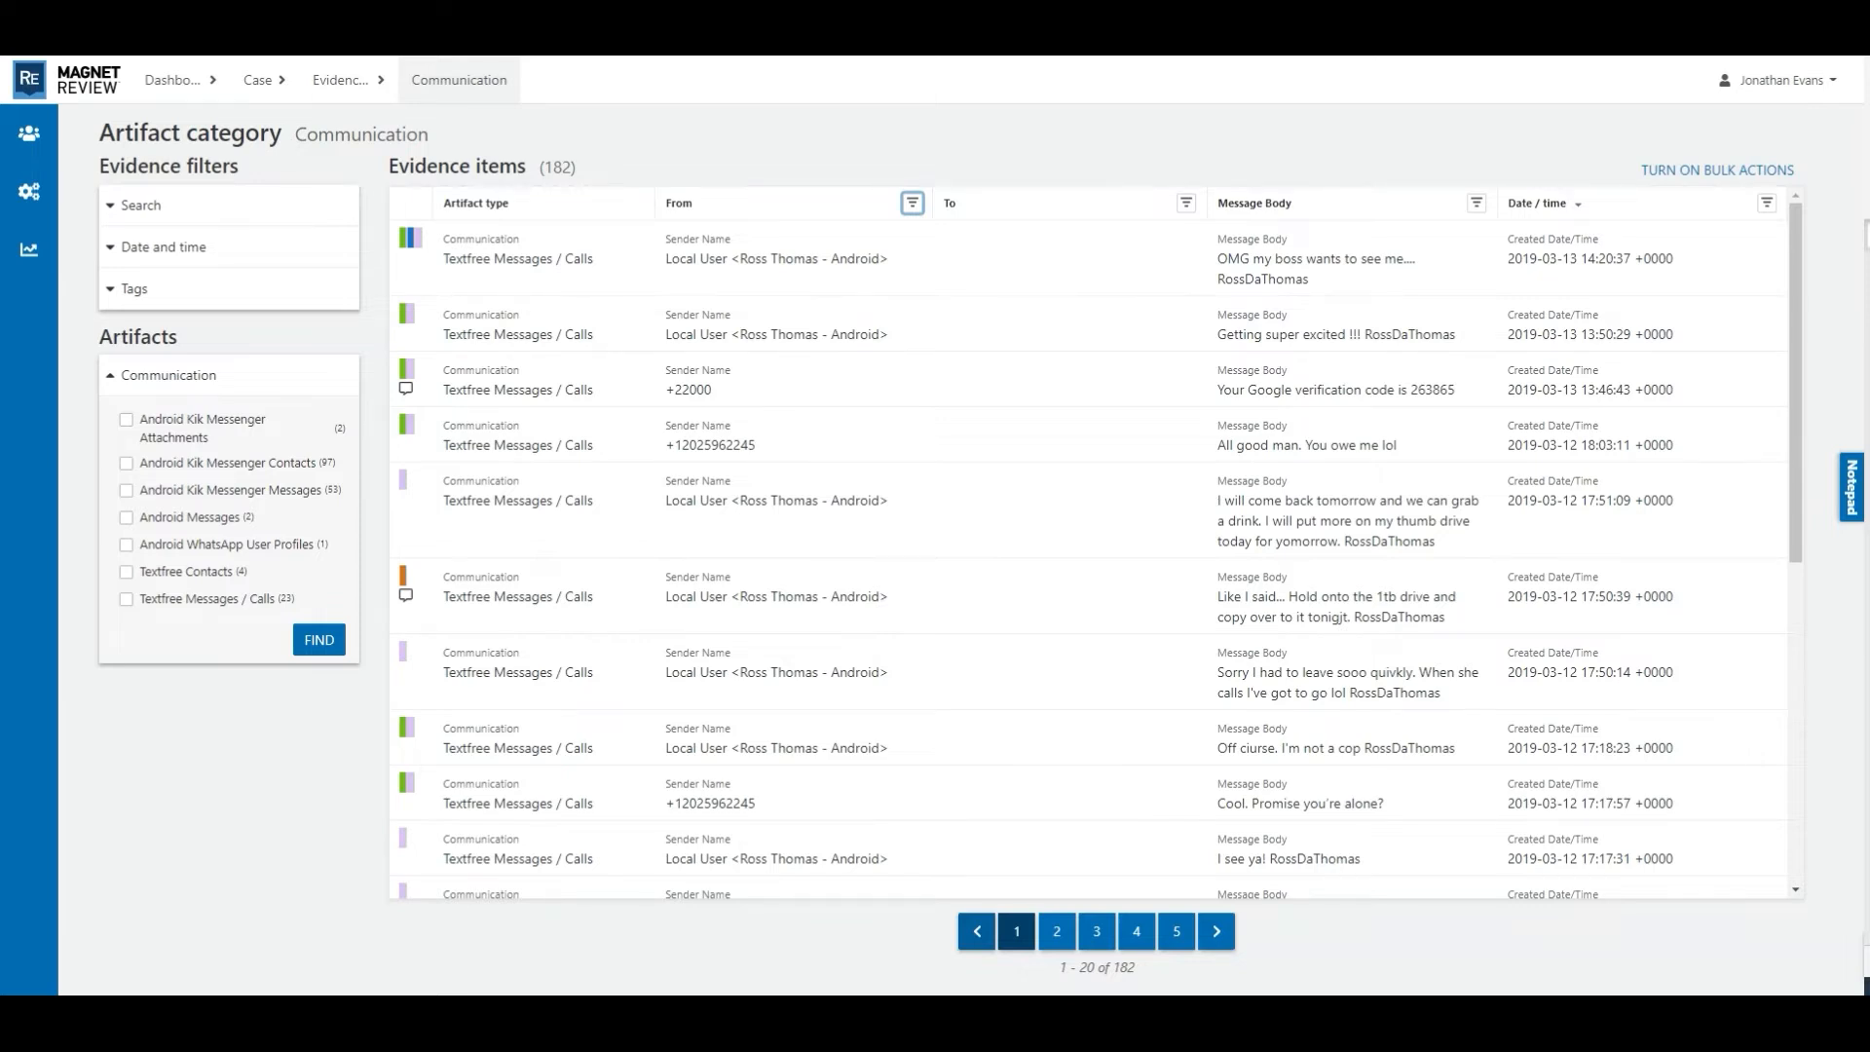
- Filter the From column by the suspect's full name, written both with and without a space as two comma-separated terms
left_click(912, 203)
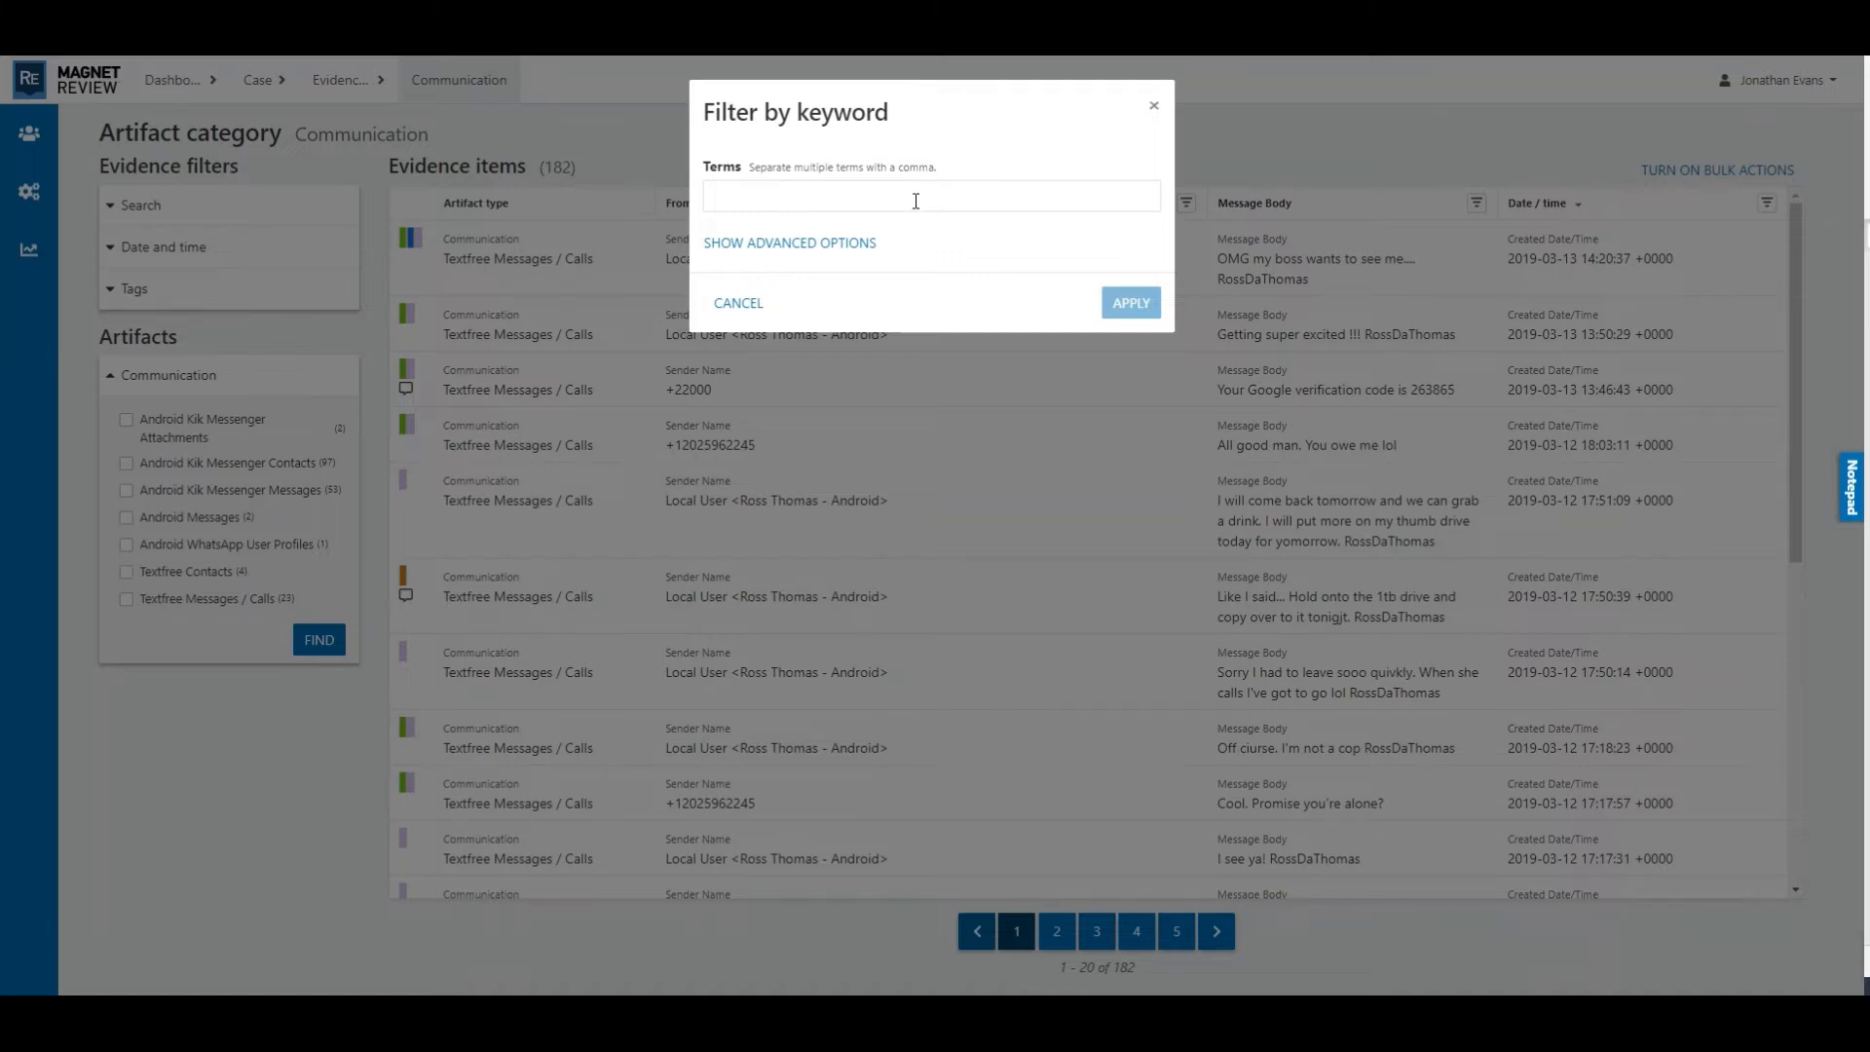
left_click(915, 199)
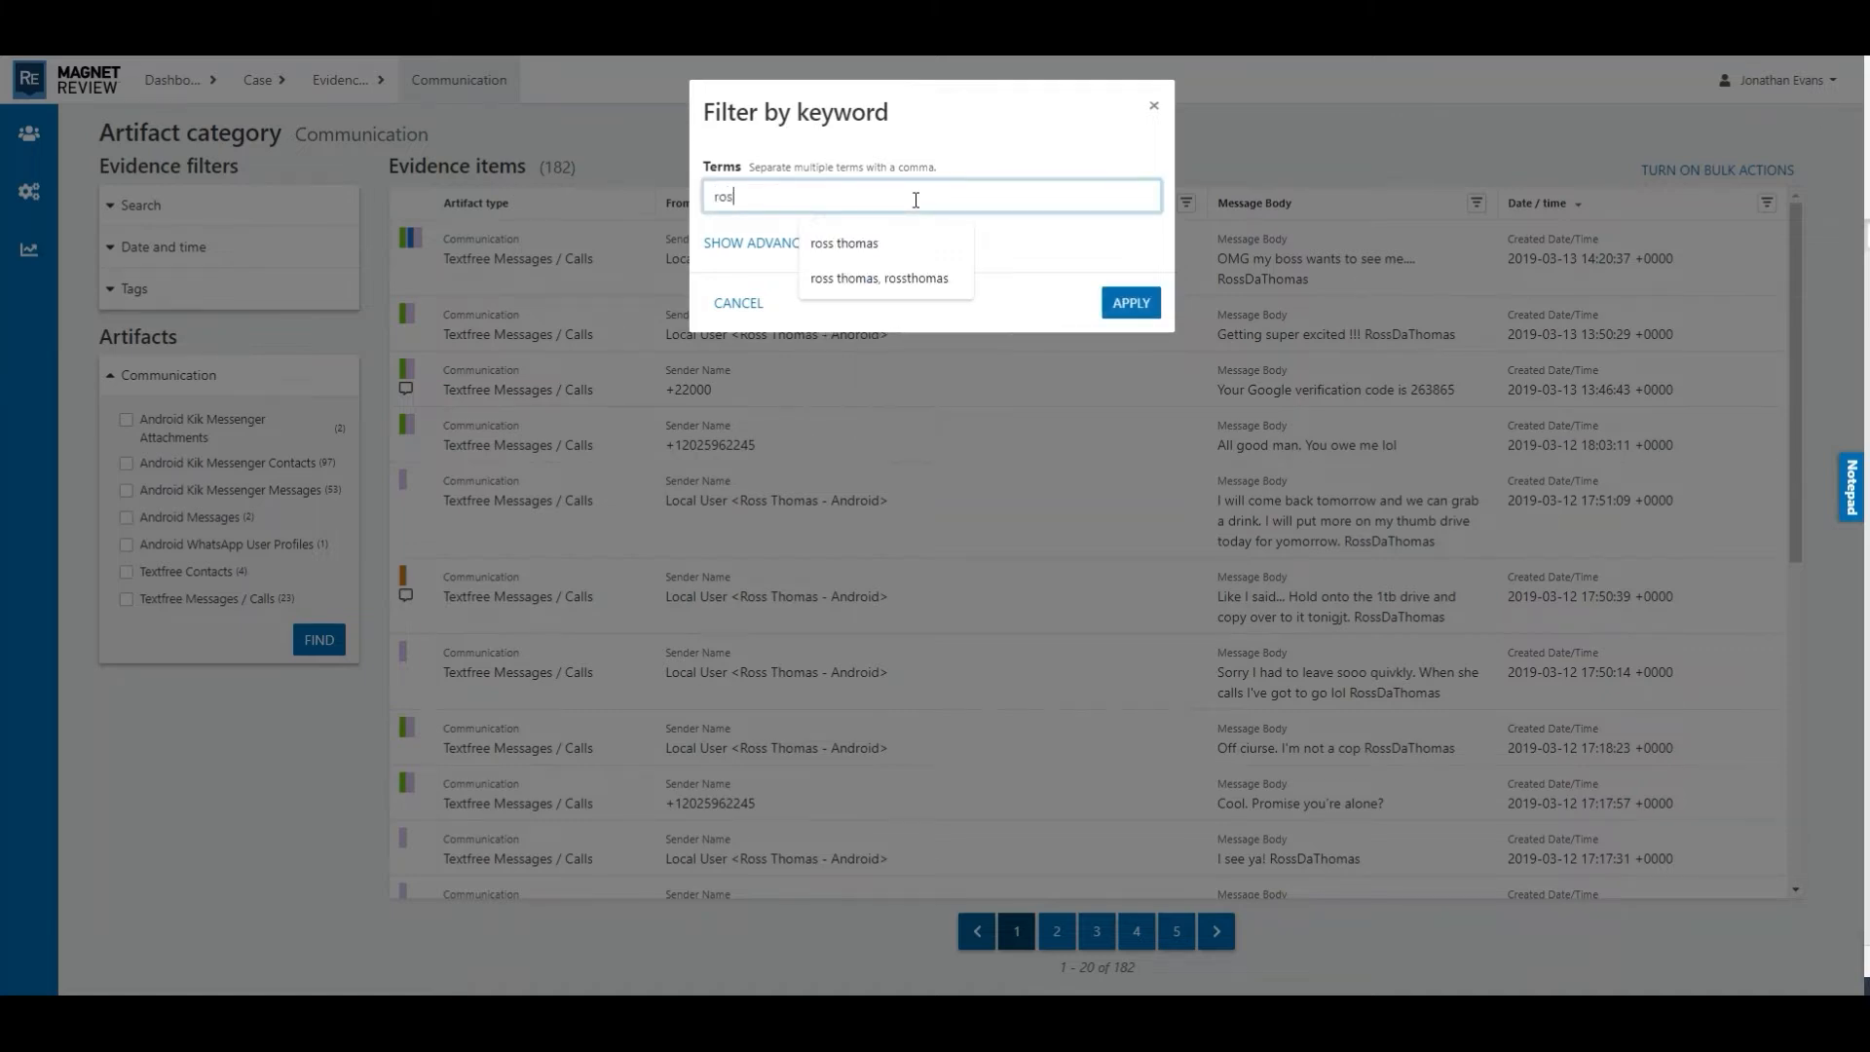
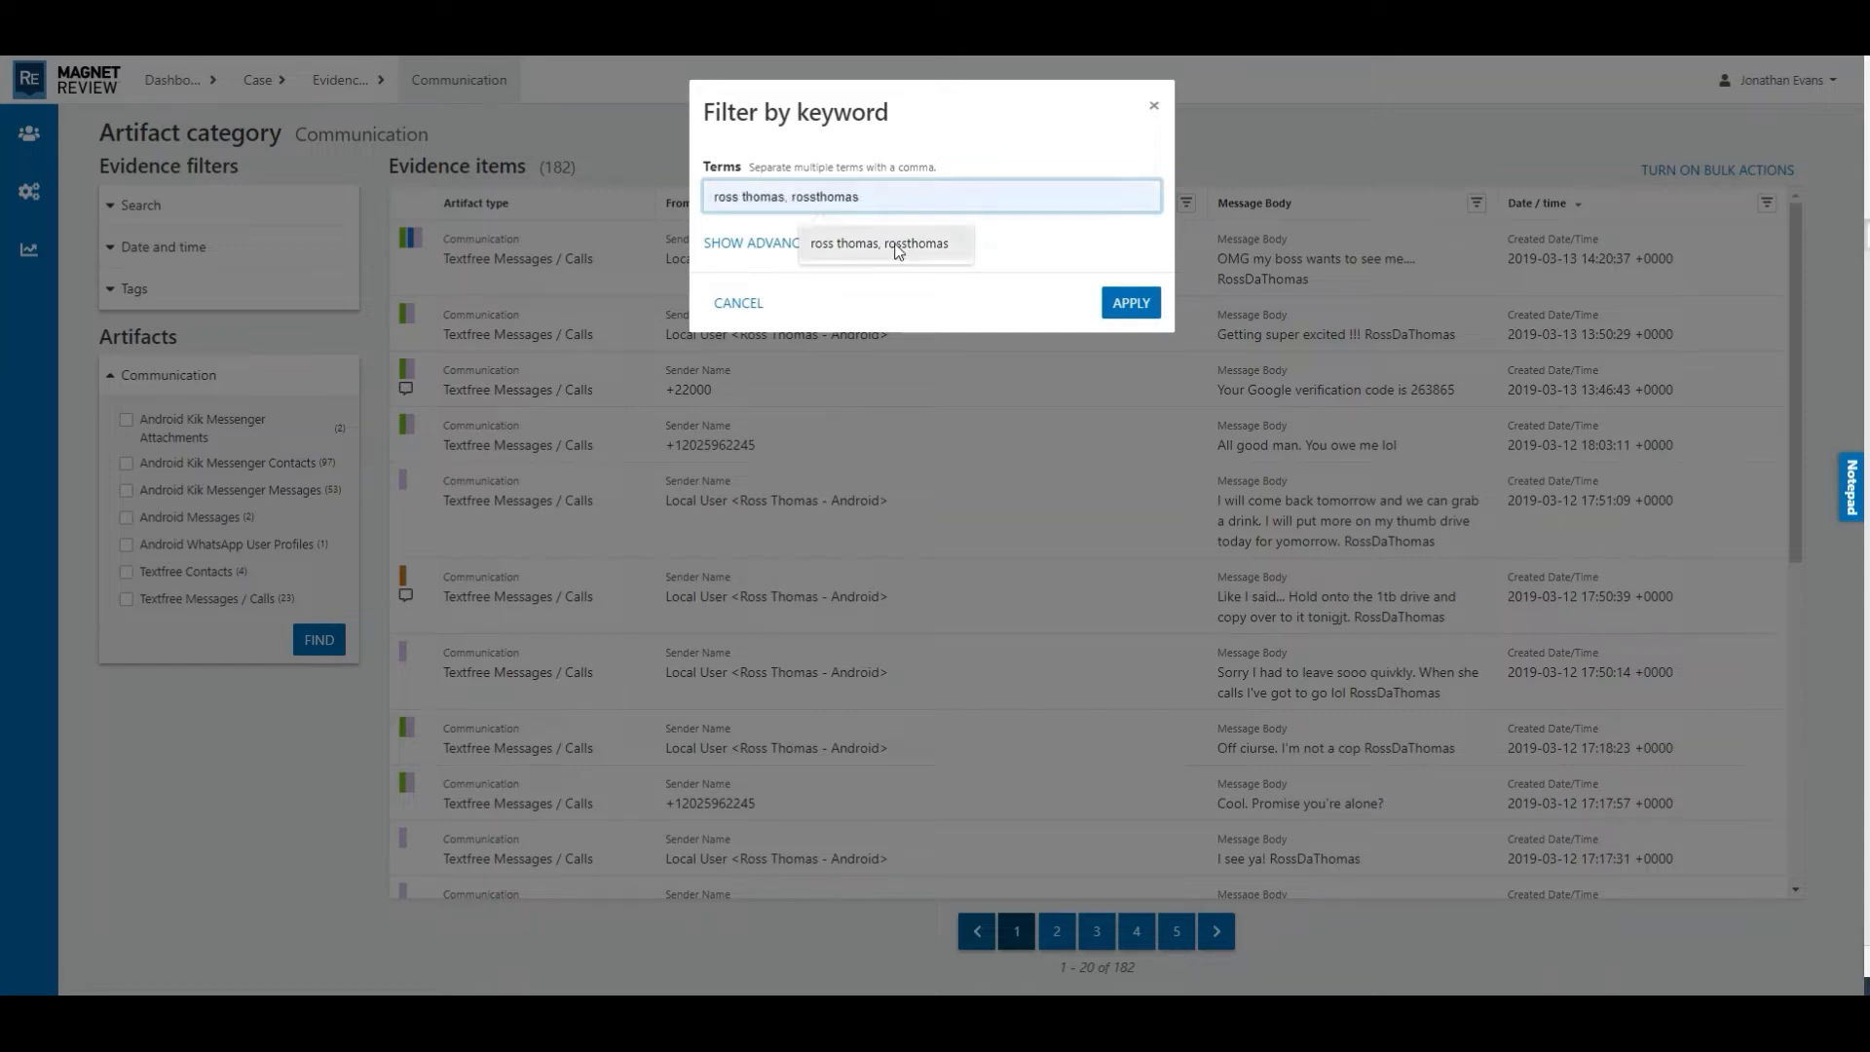
left_click(898, 249)
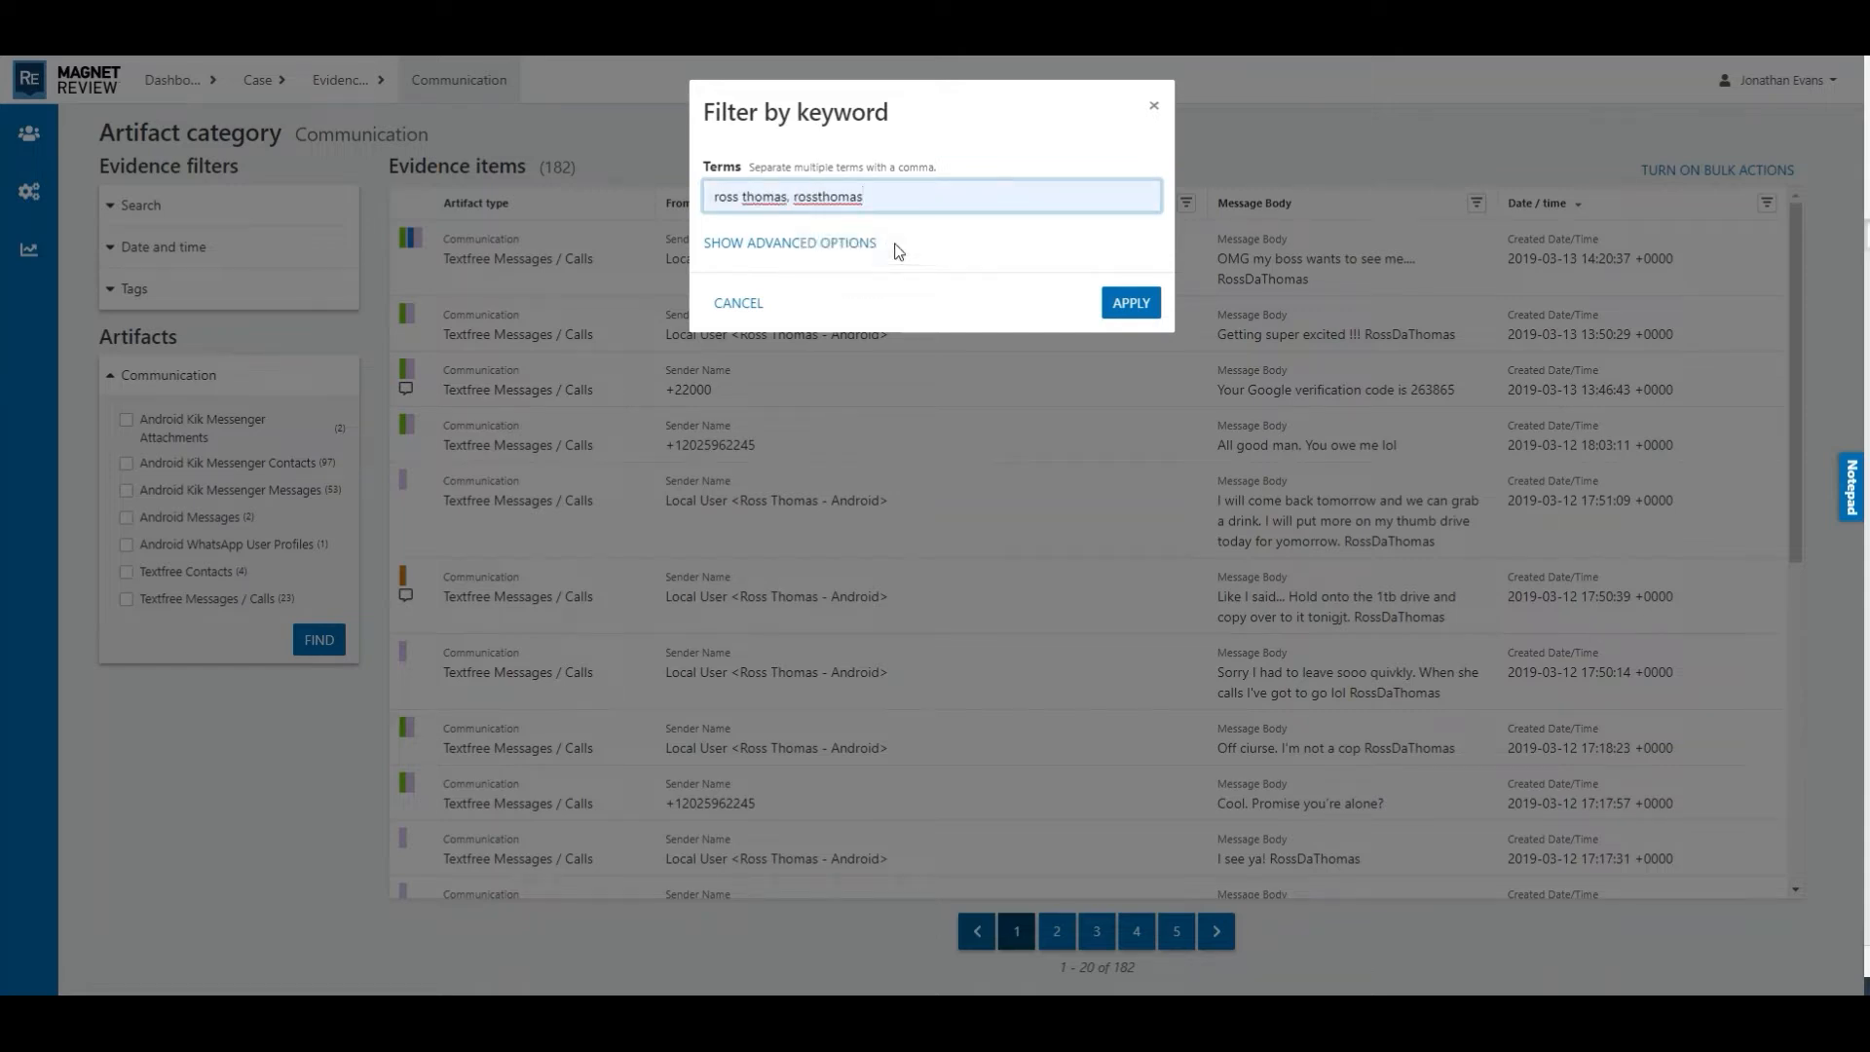
left_click(1131, 304)
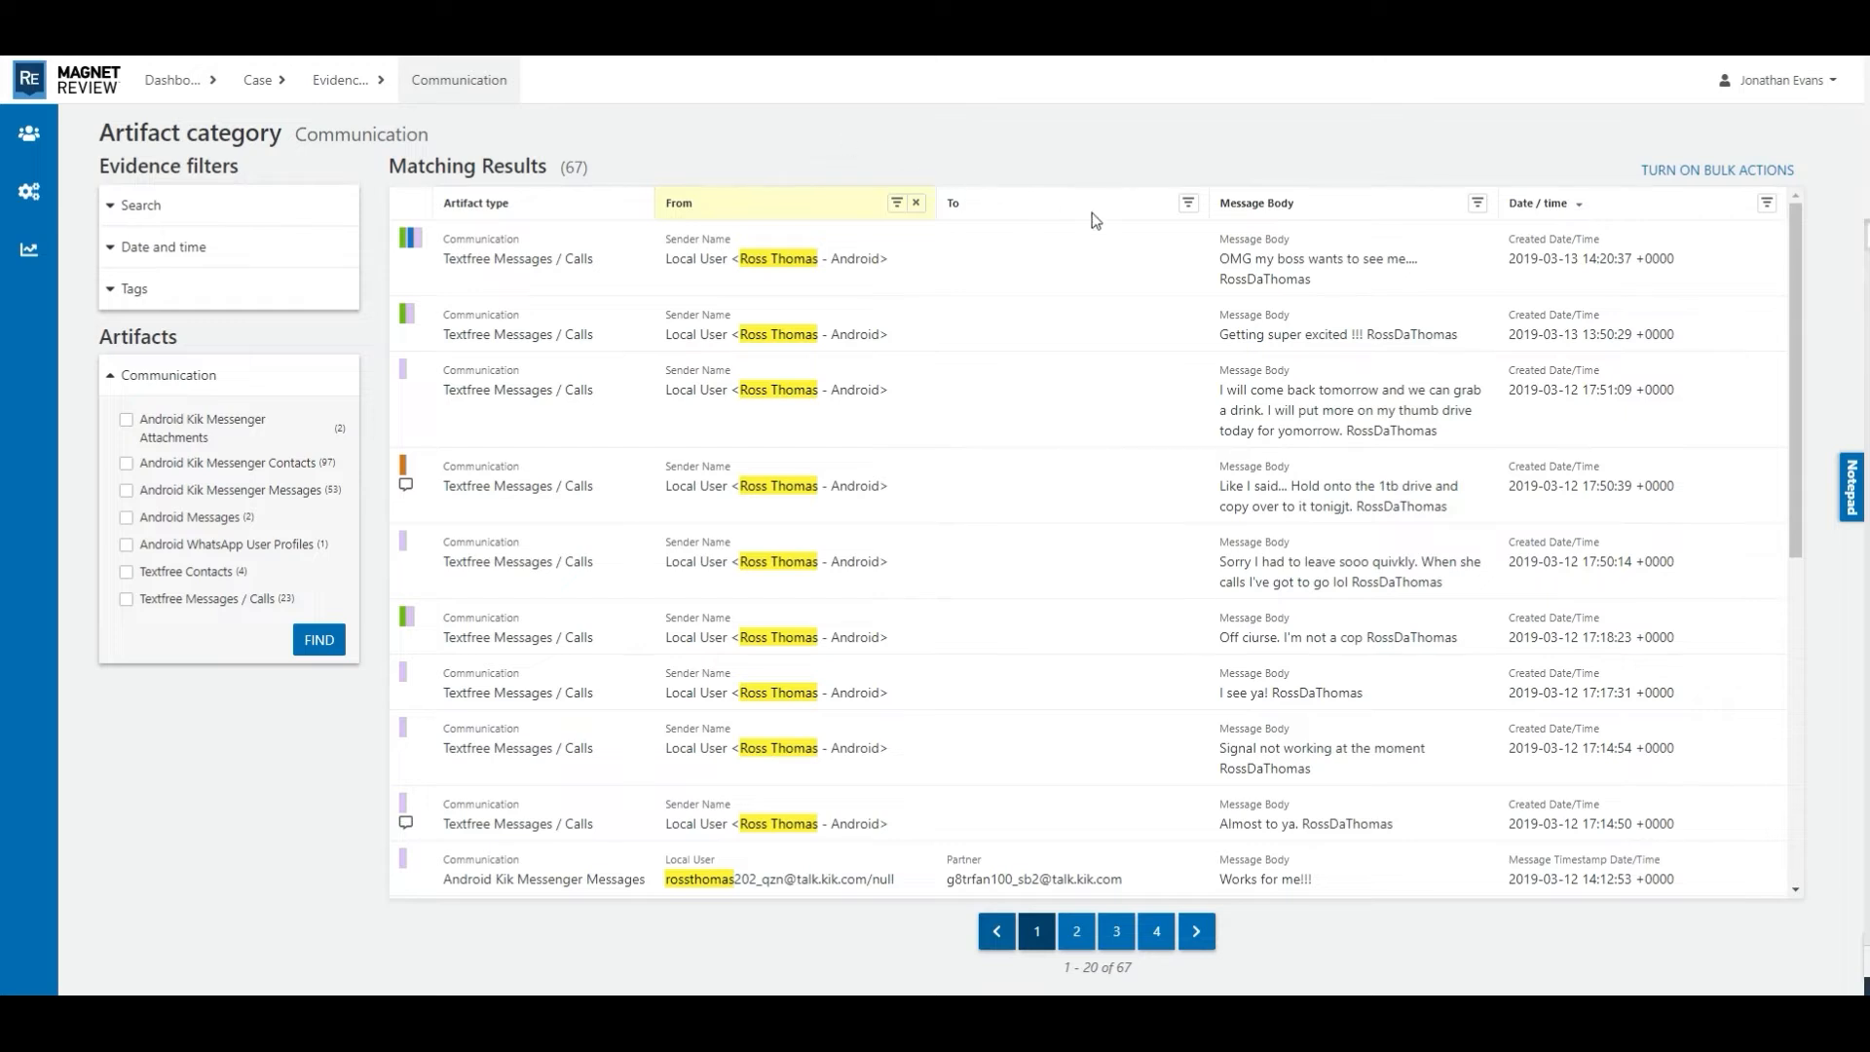
- Filter the To column by the chat partner's Kik address
left_click(1188, 204)
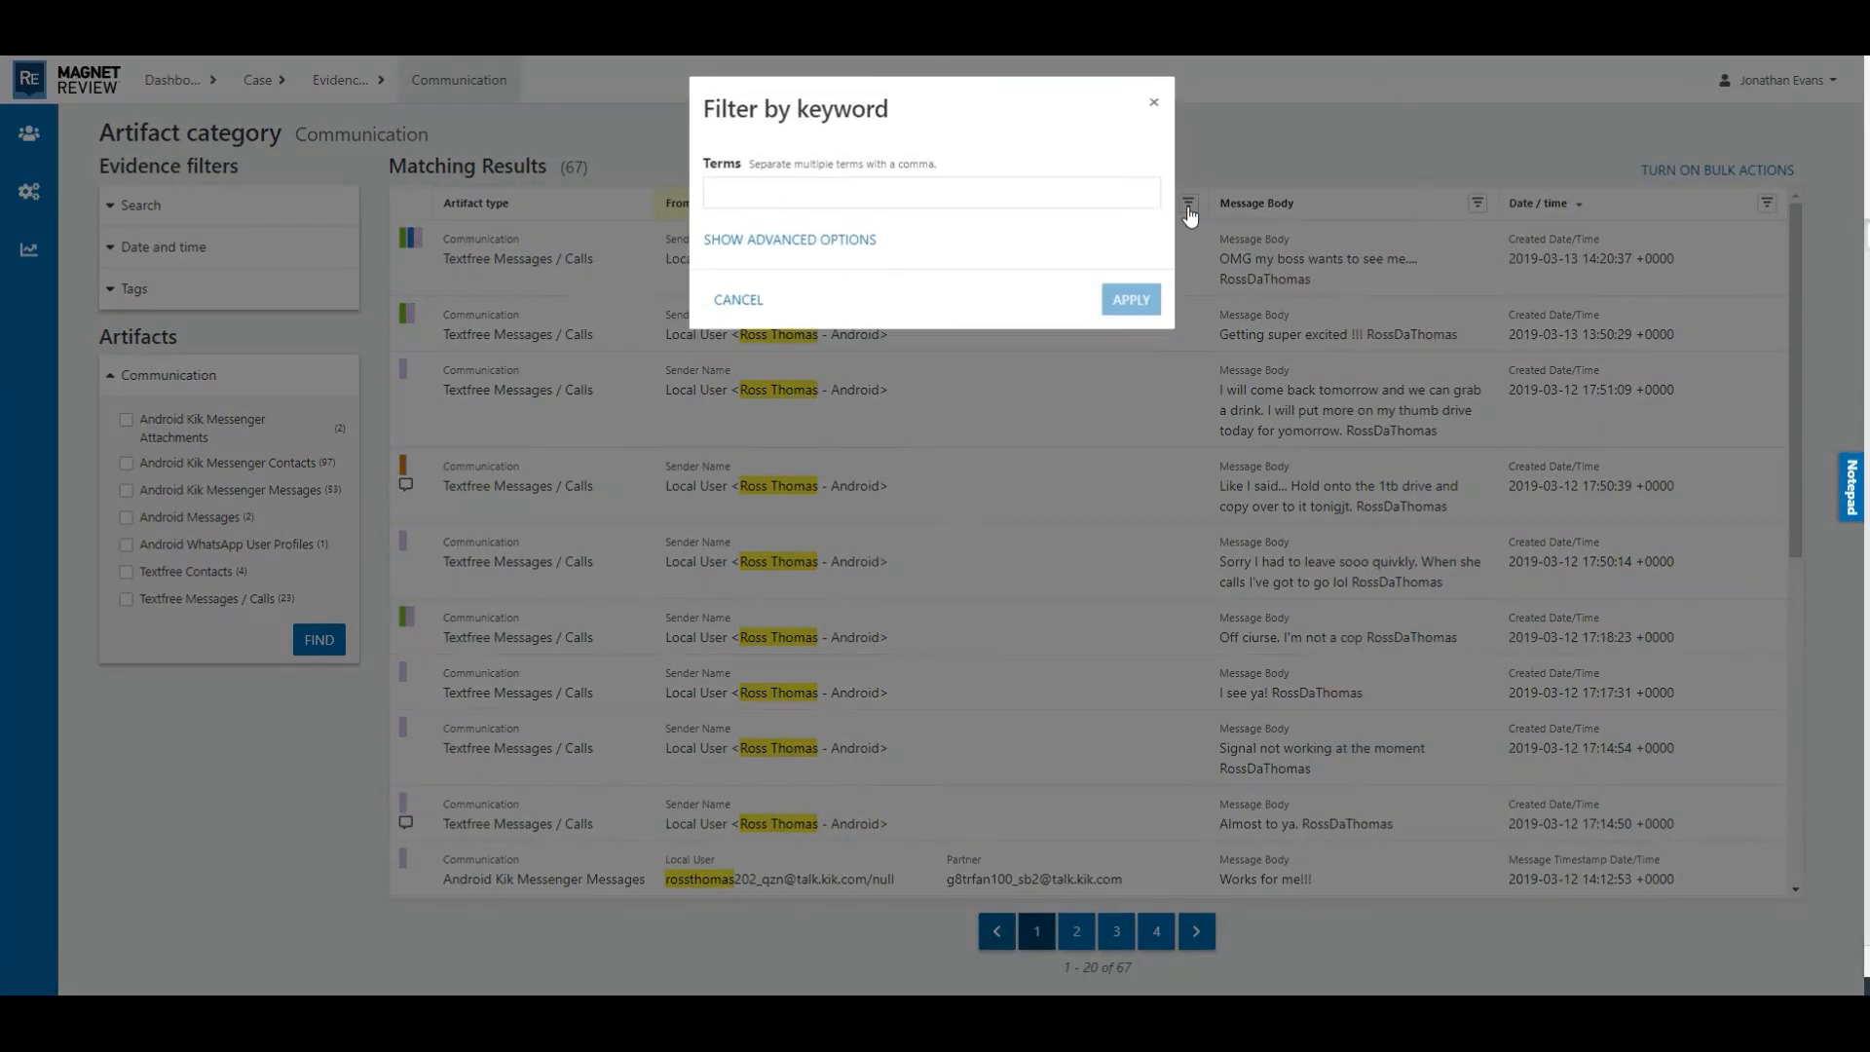
left_click(1045, 193)
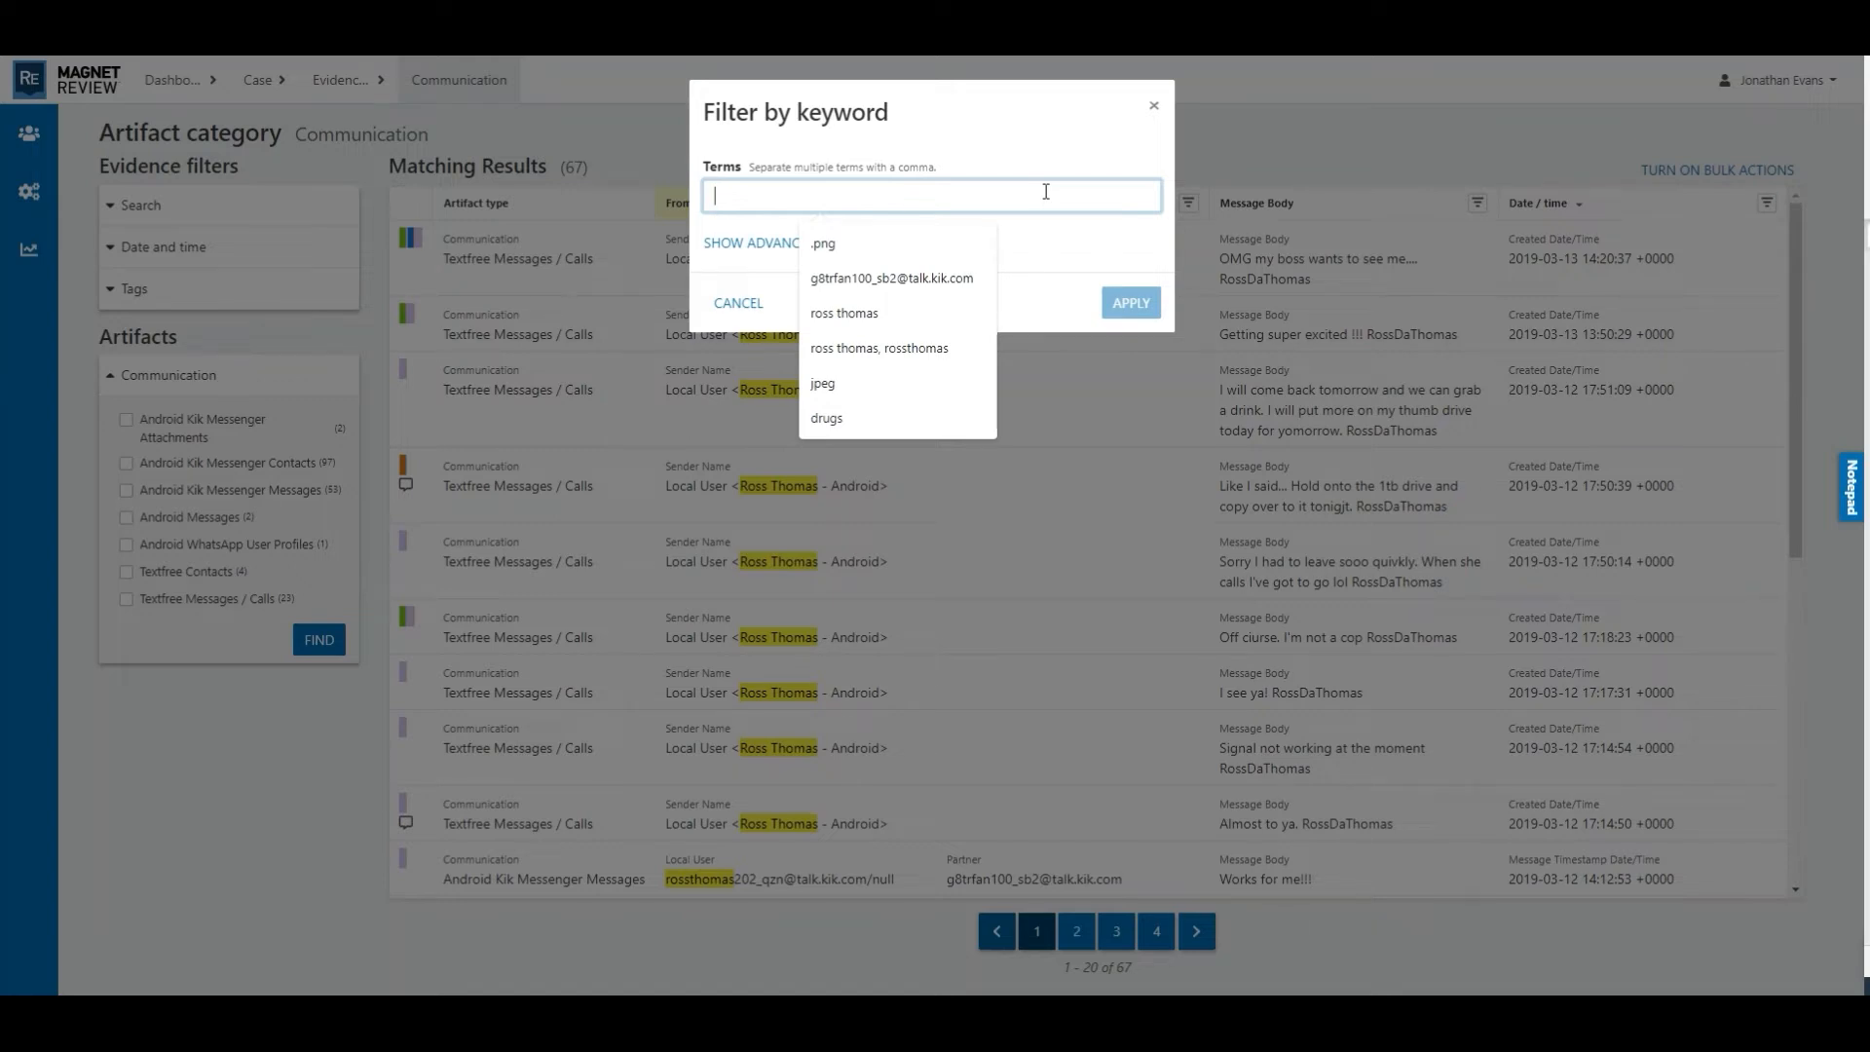
left_click(939, 278)
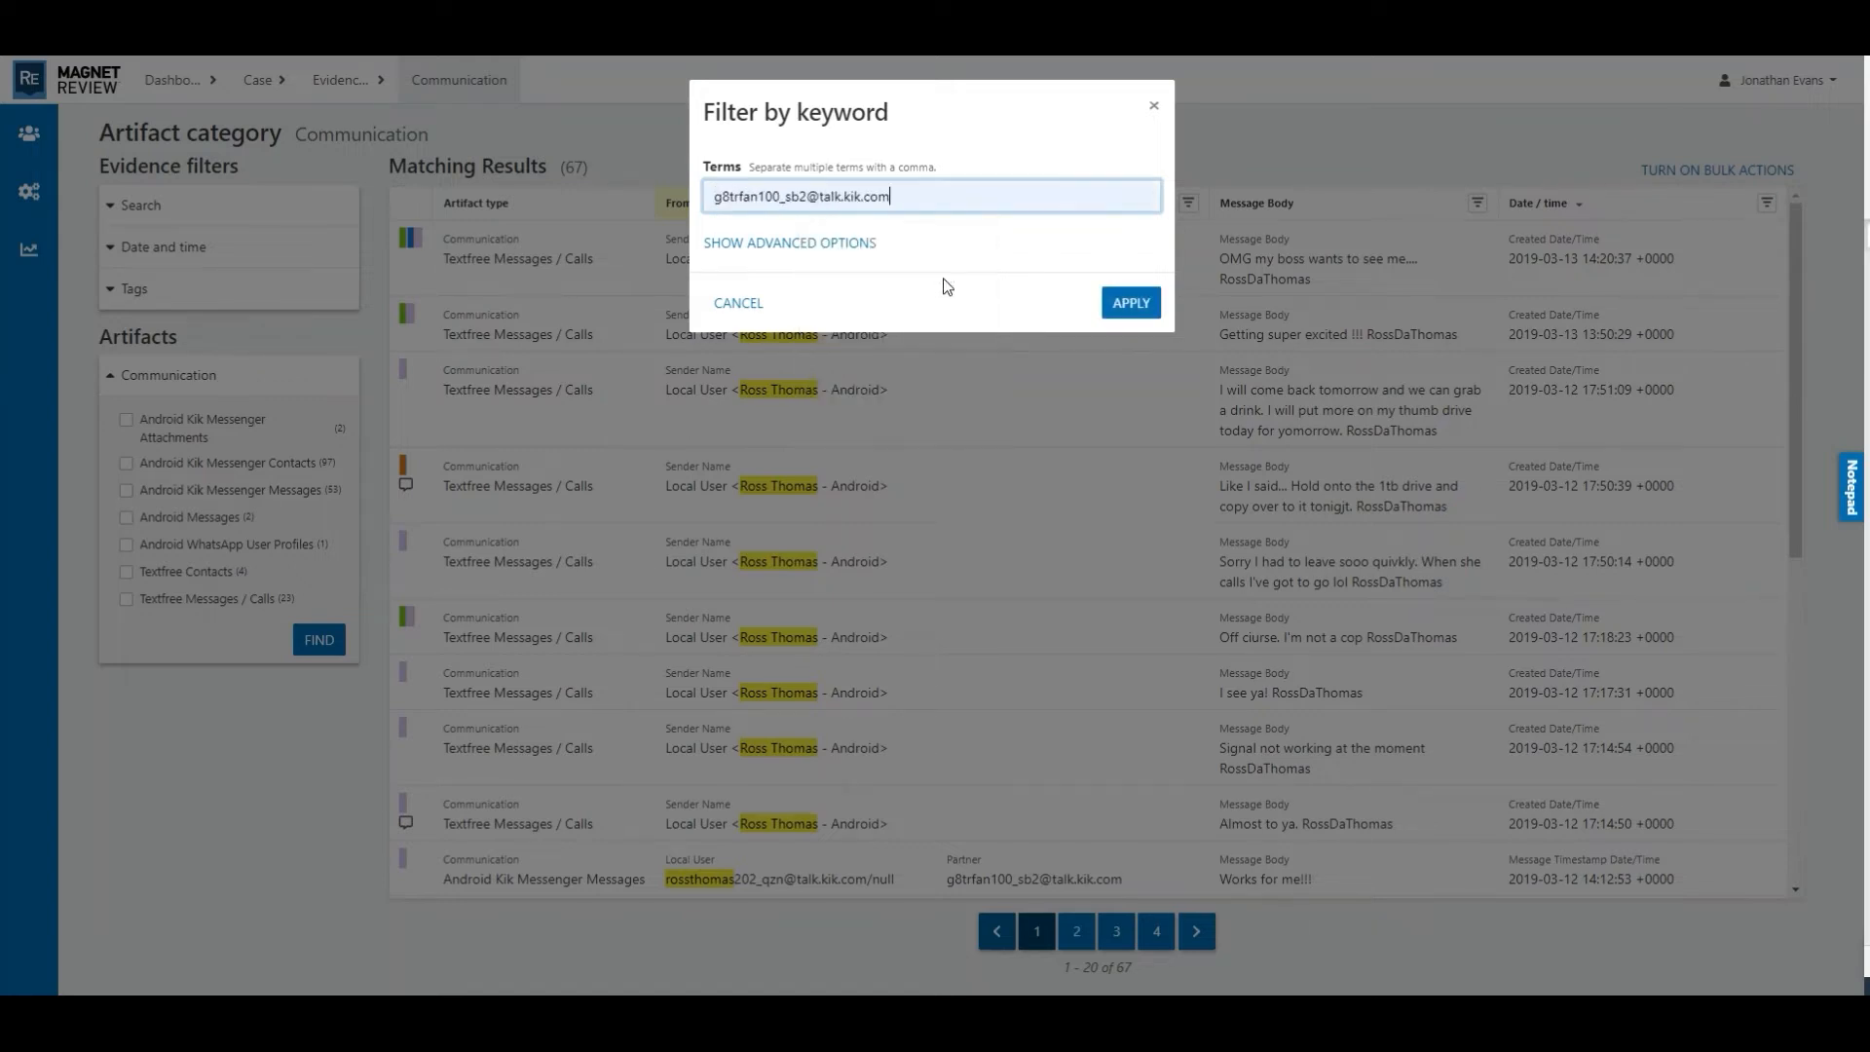
left_click(1131, 304)
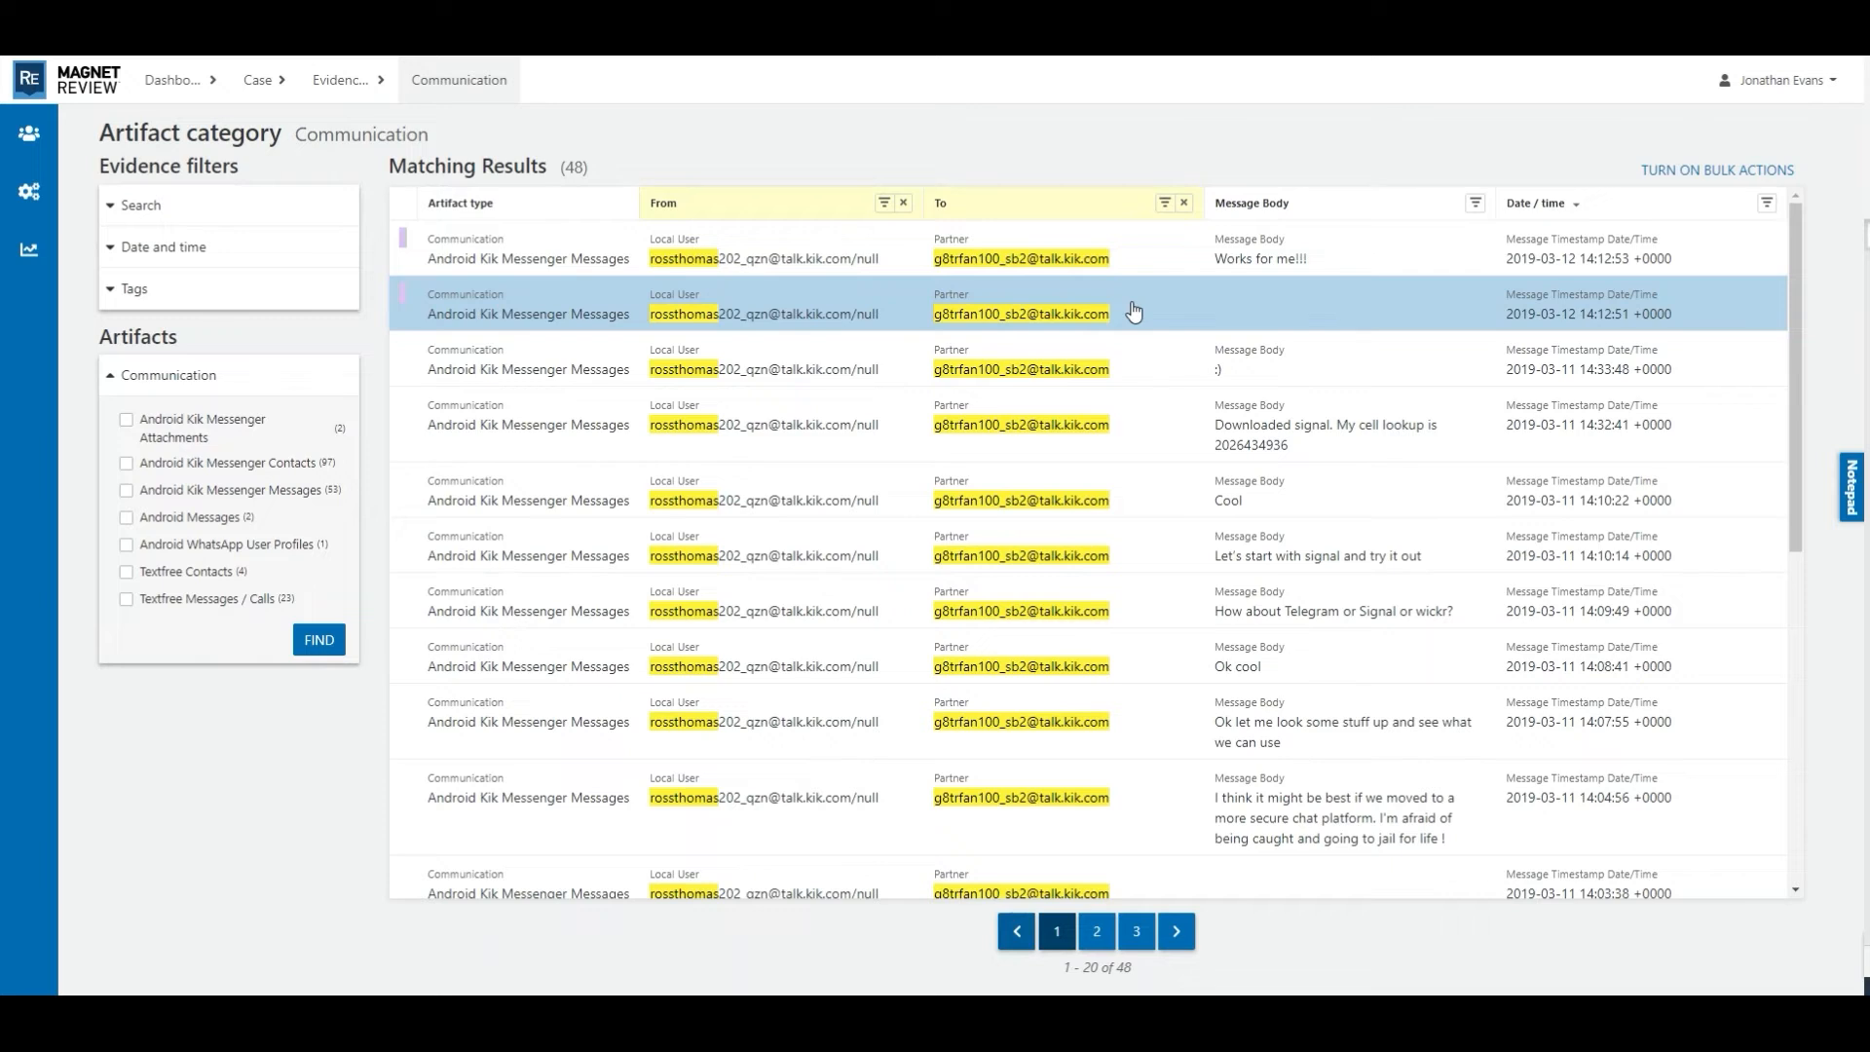
- Filter the Date / time column to a time range from 09:00 AM to 05:00 PM
left_click(1768, 206)
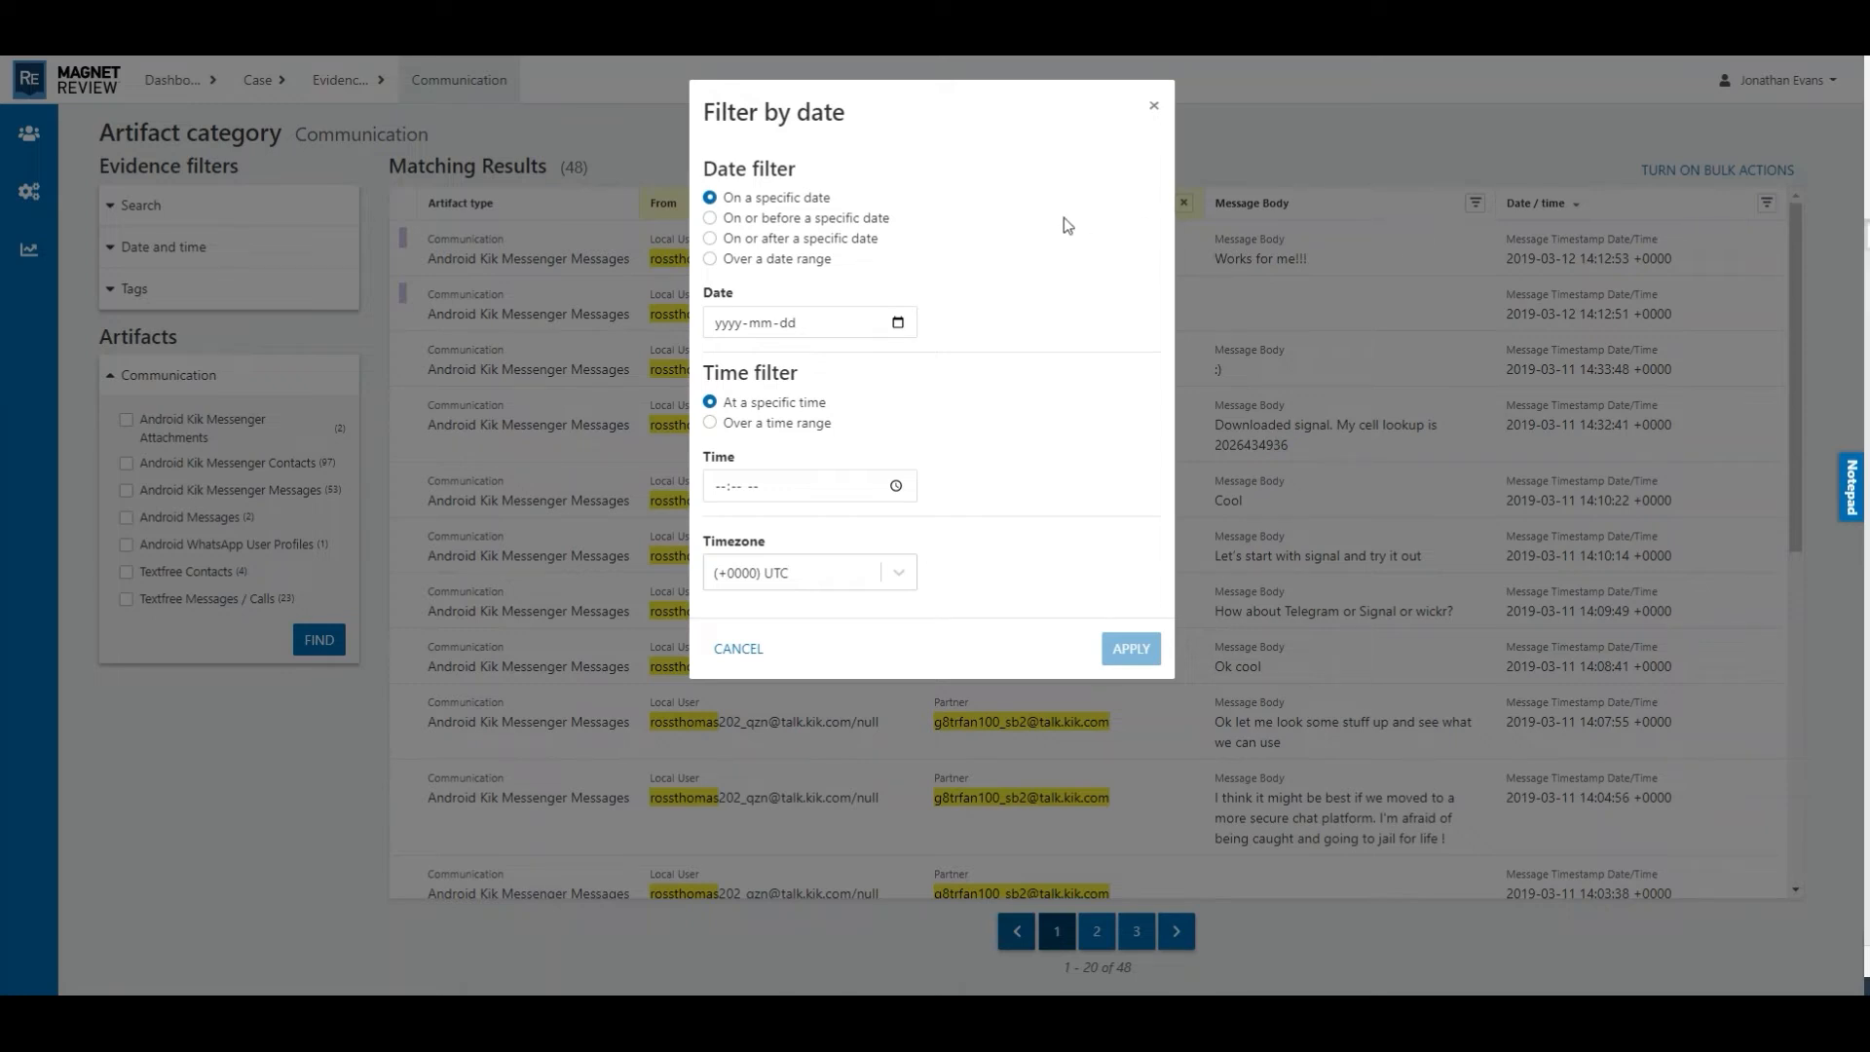
left_click(709, 422)
left_click(723, 487)
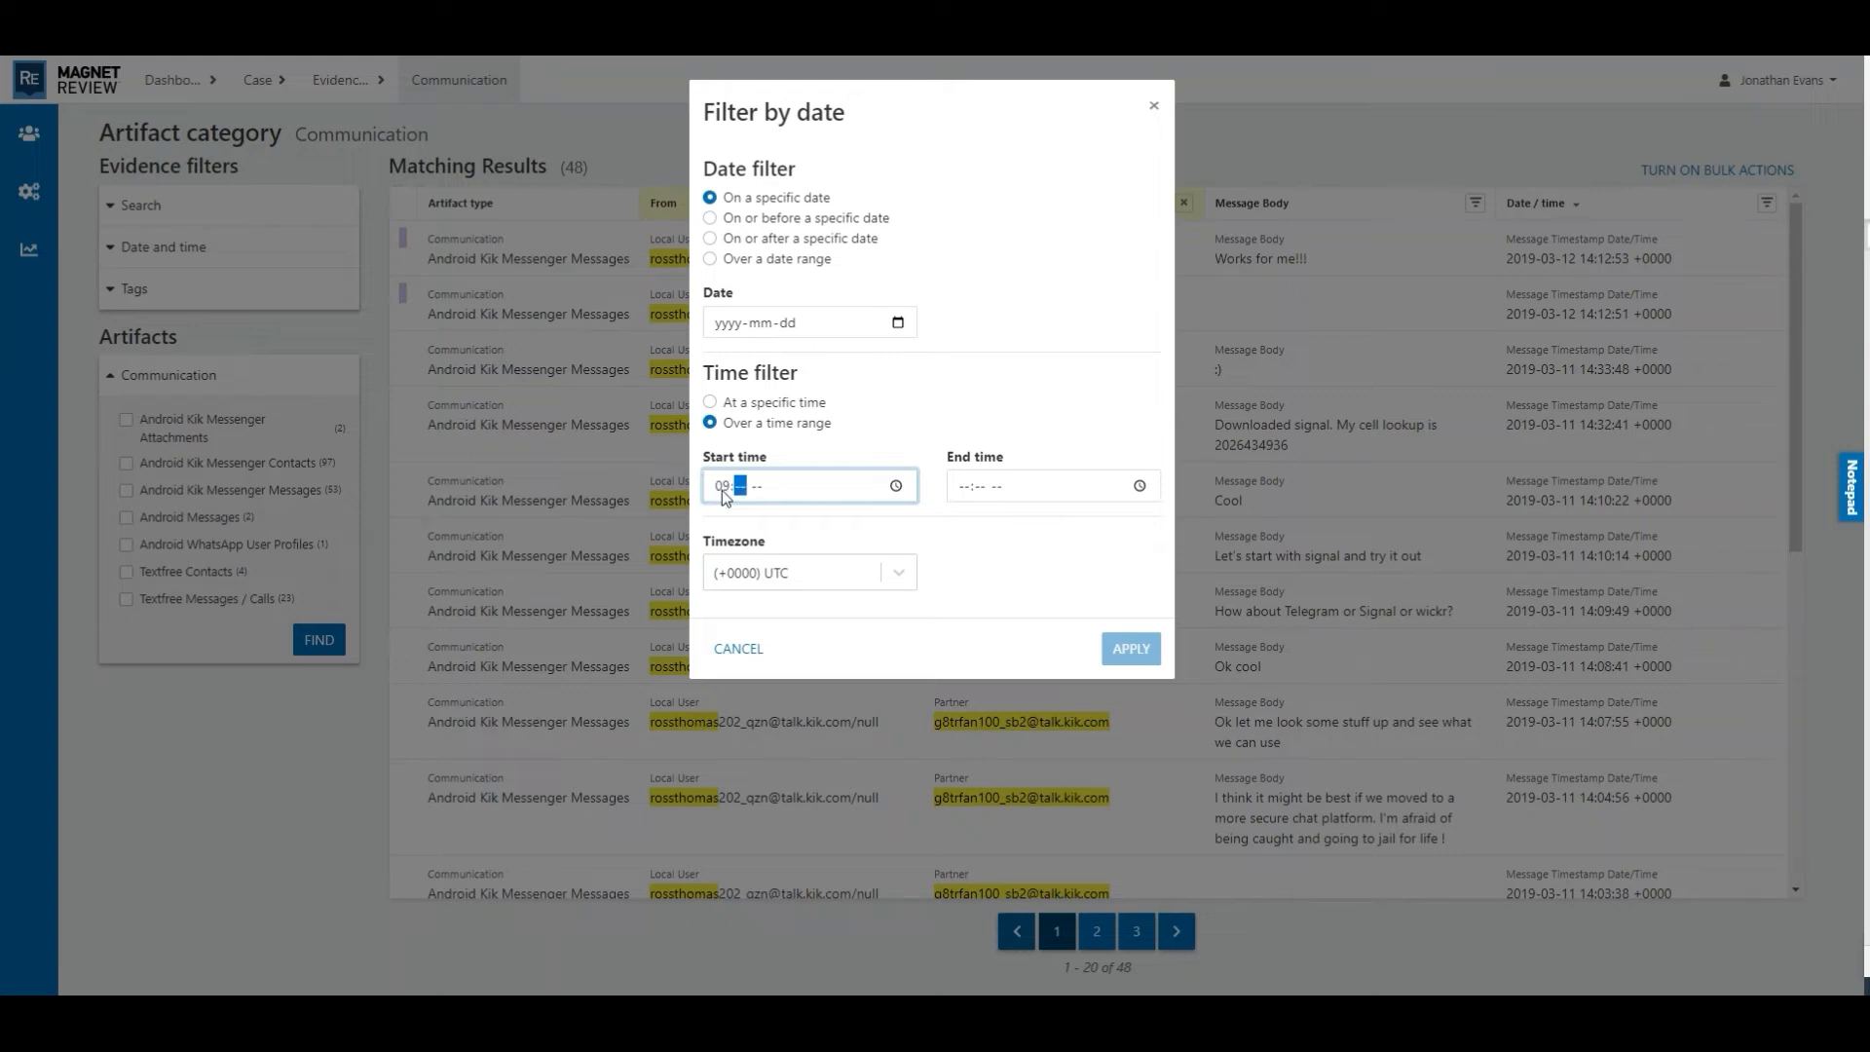
key("Tab")
type("0500p")
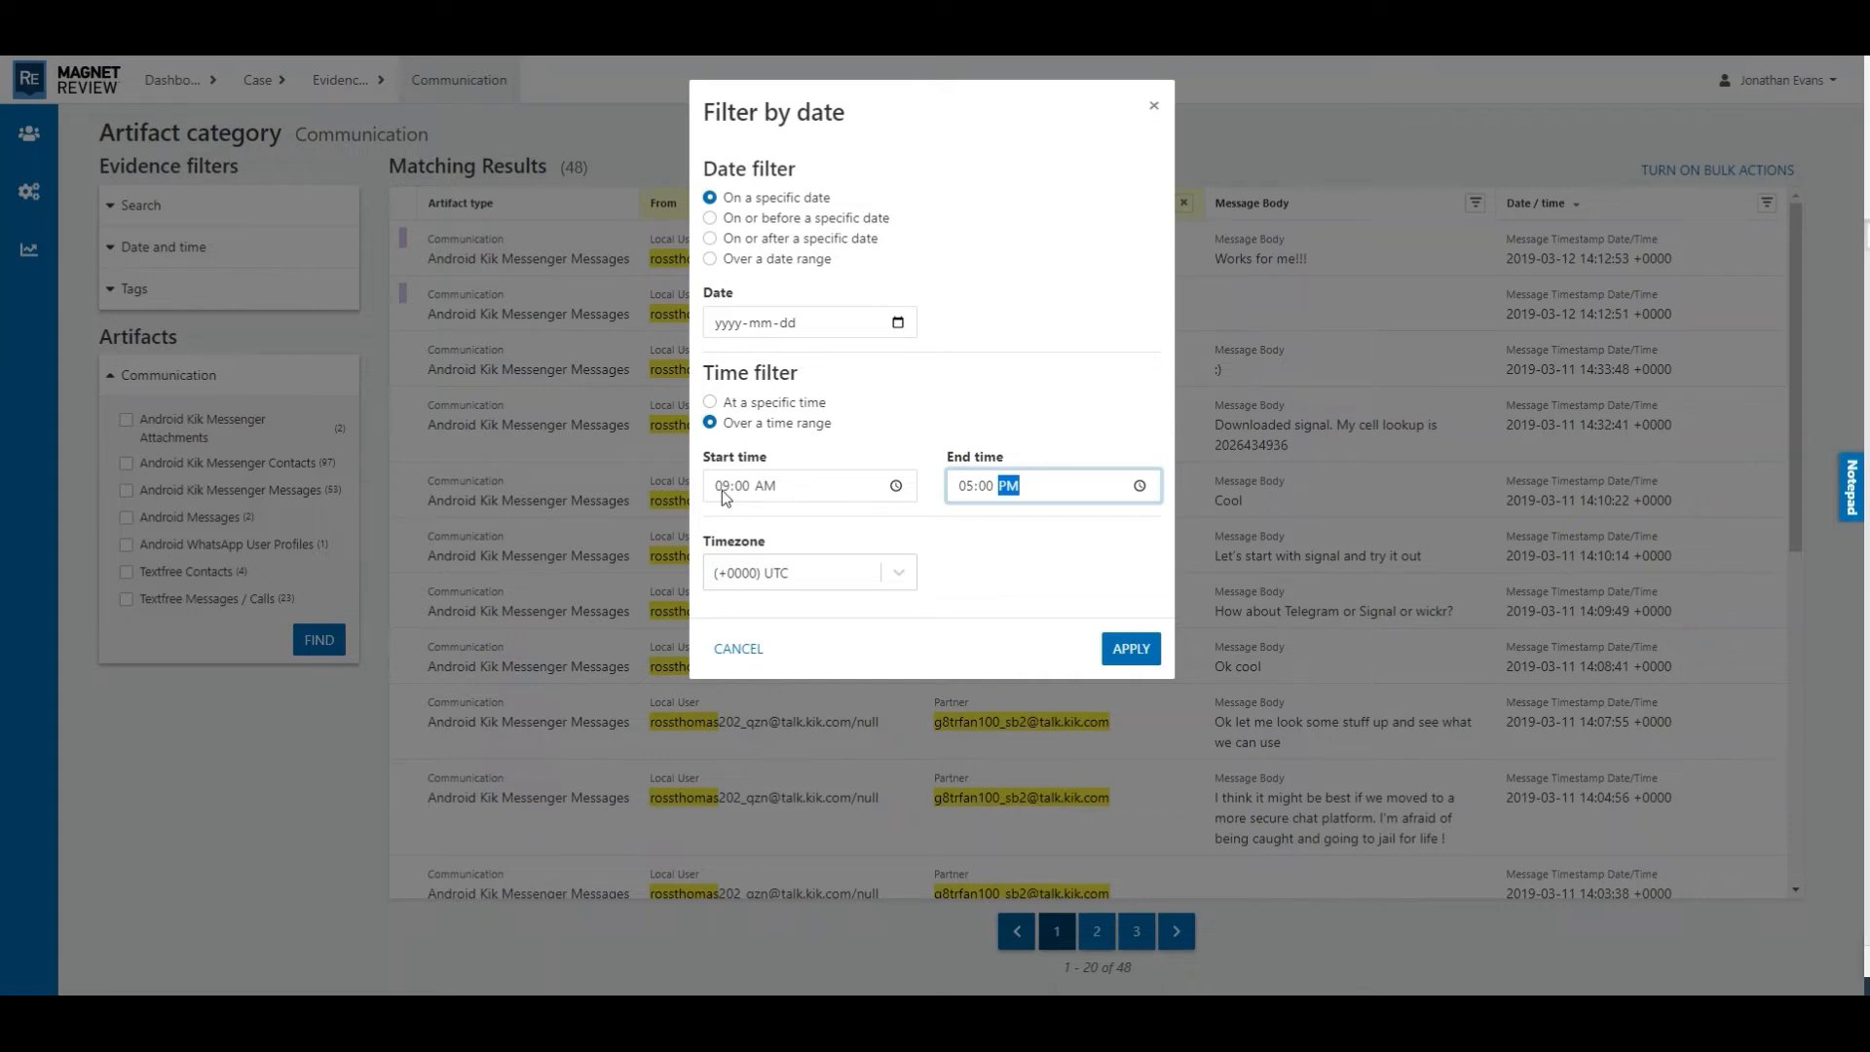
left_click(1139, 662)
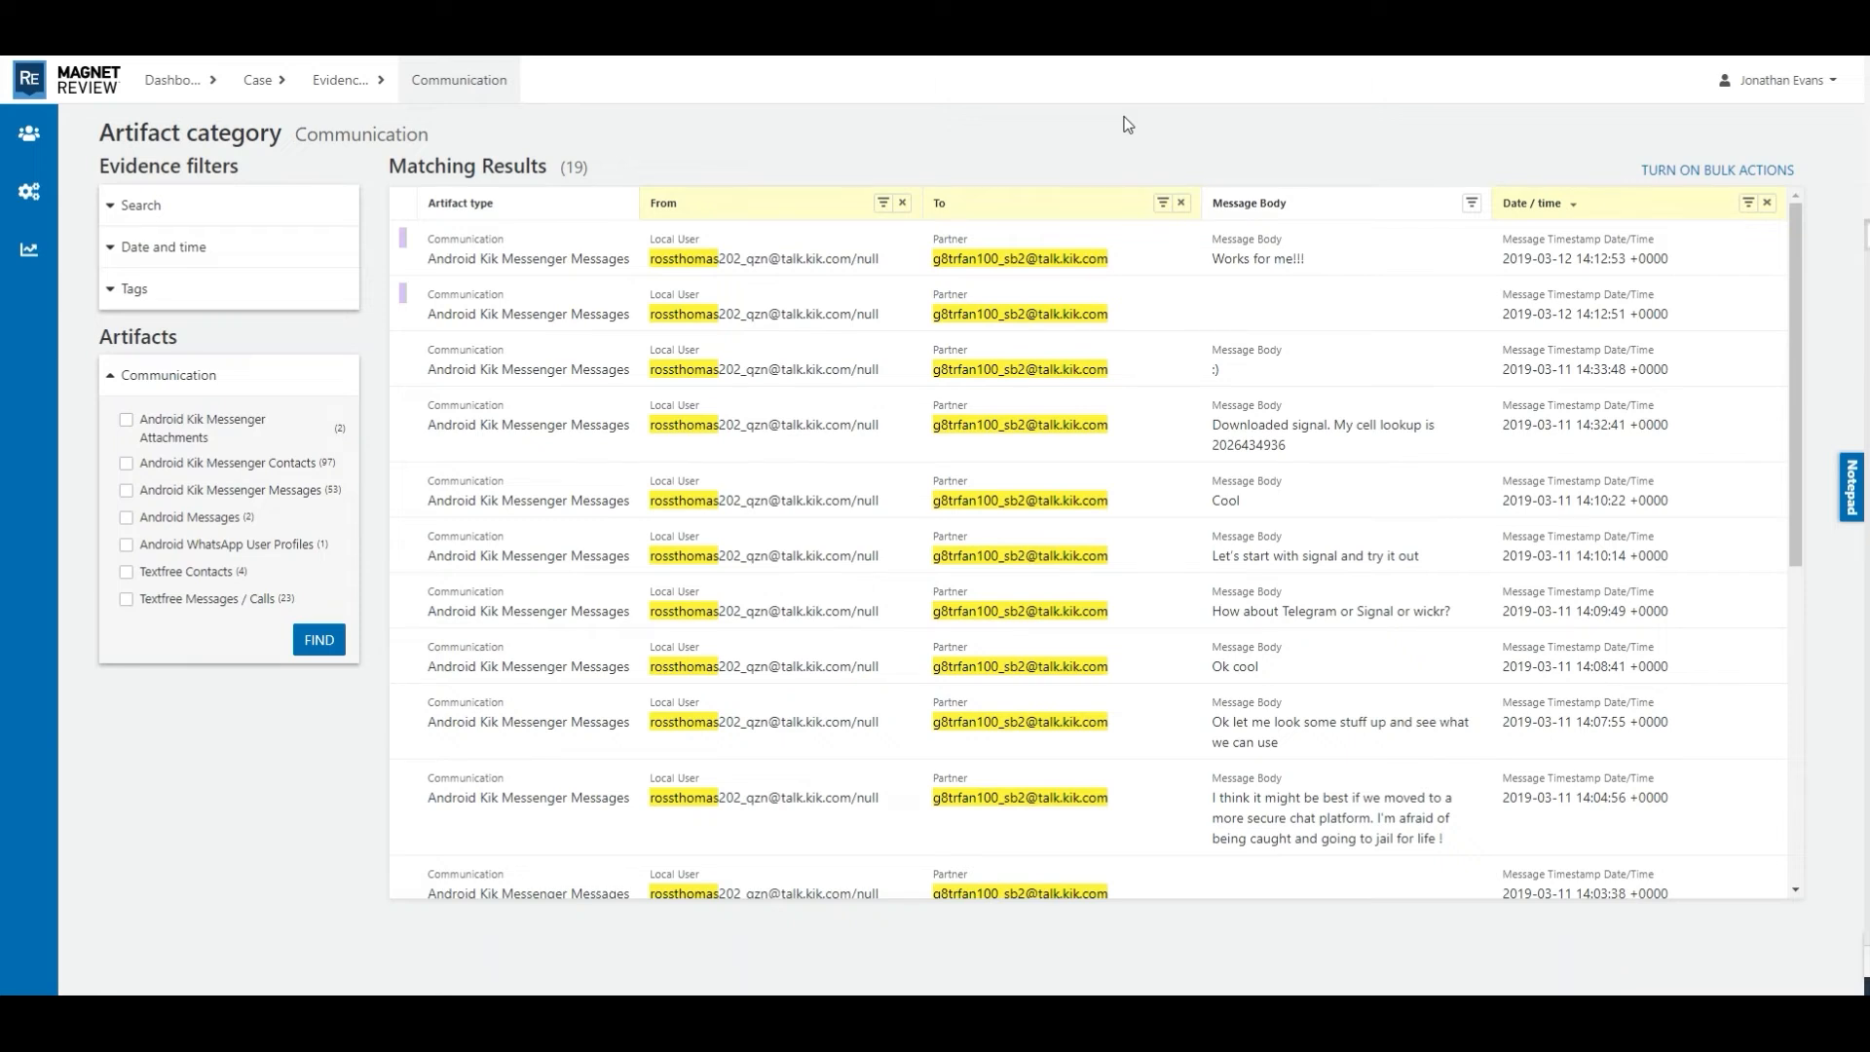
- View the details and chat thread of the first matching Kik message and return to the filtered Communication results
left_click(543, 264)
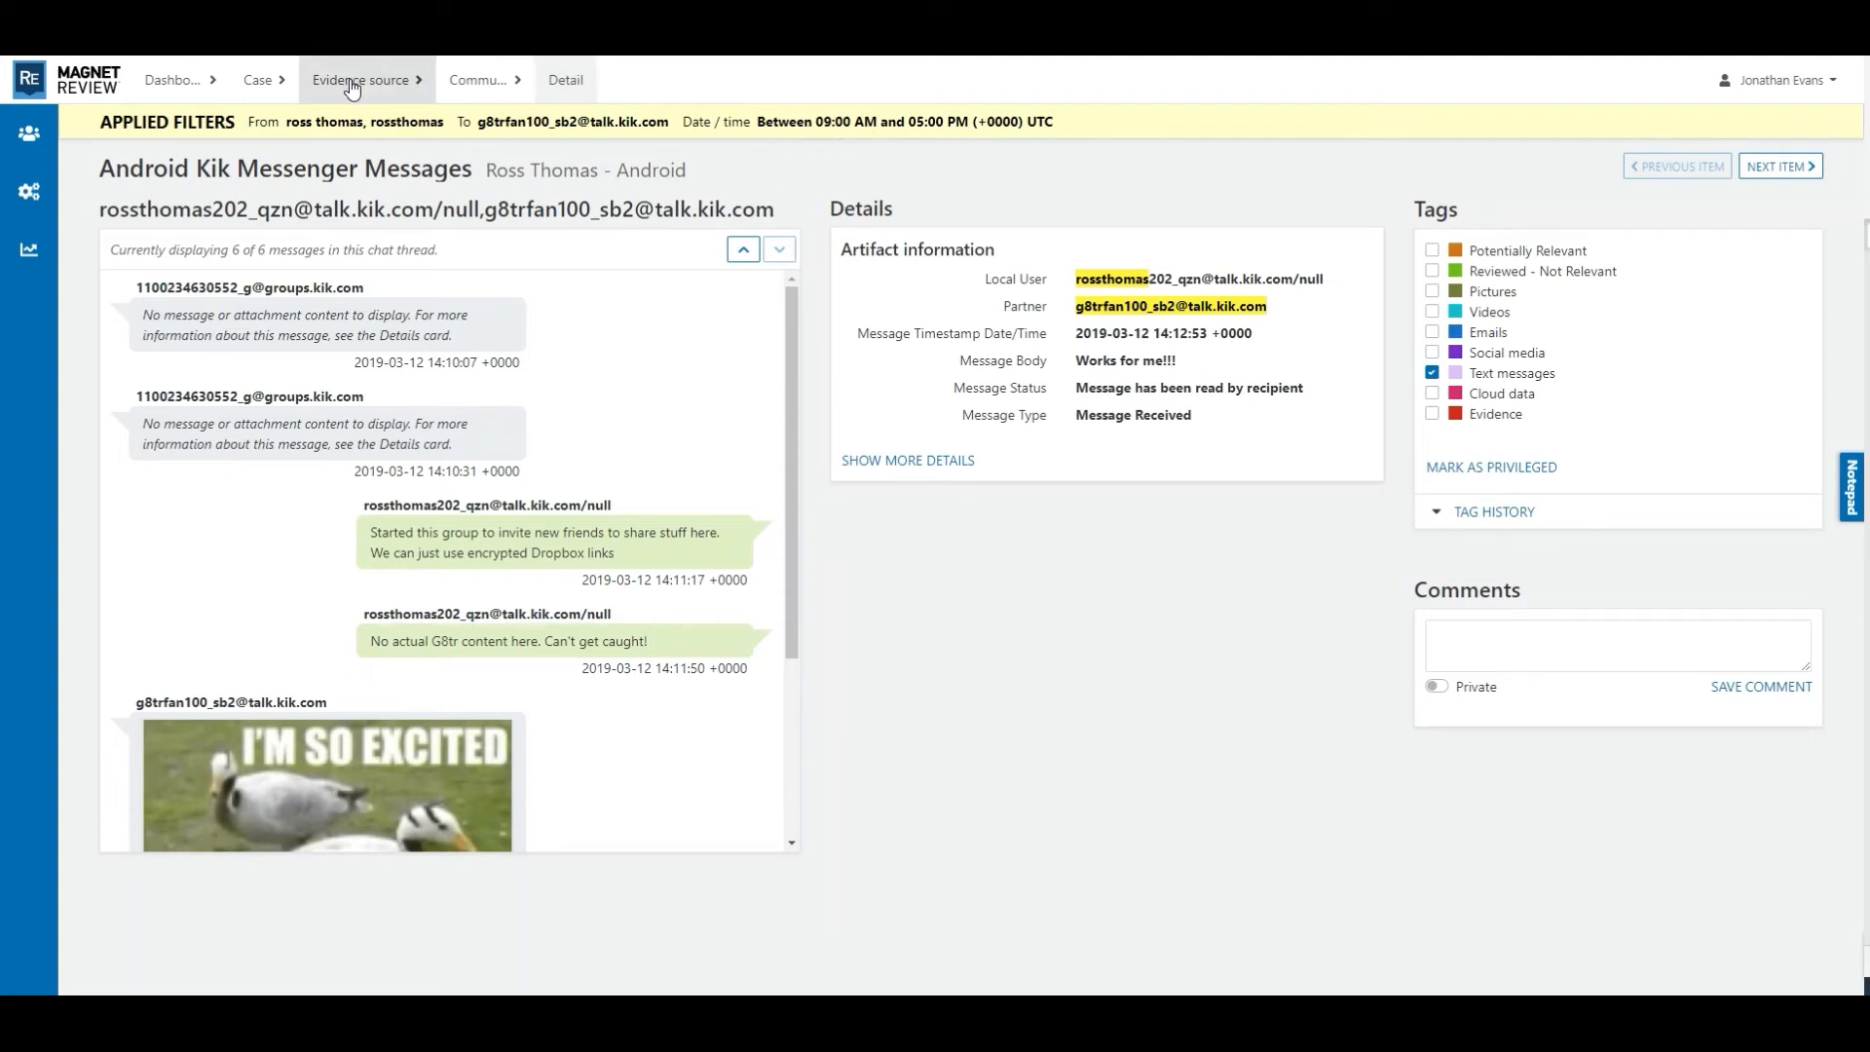
left_click(438, 88)
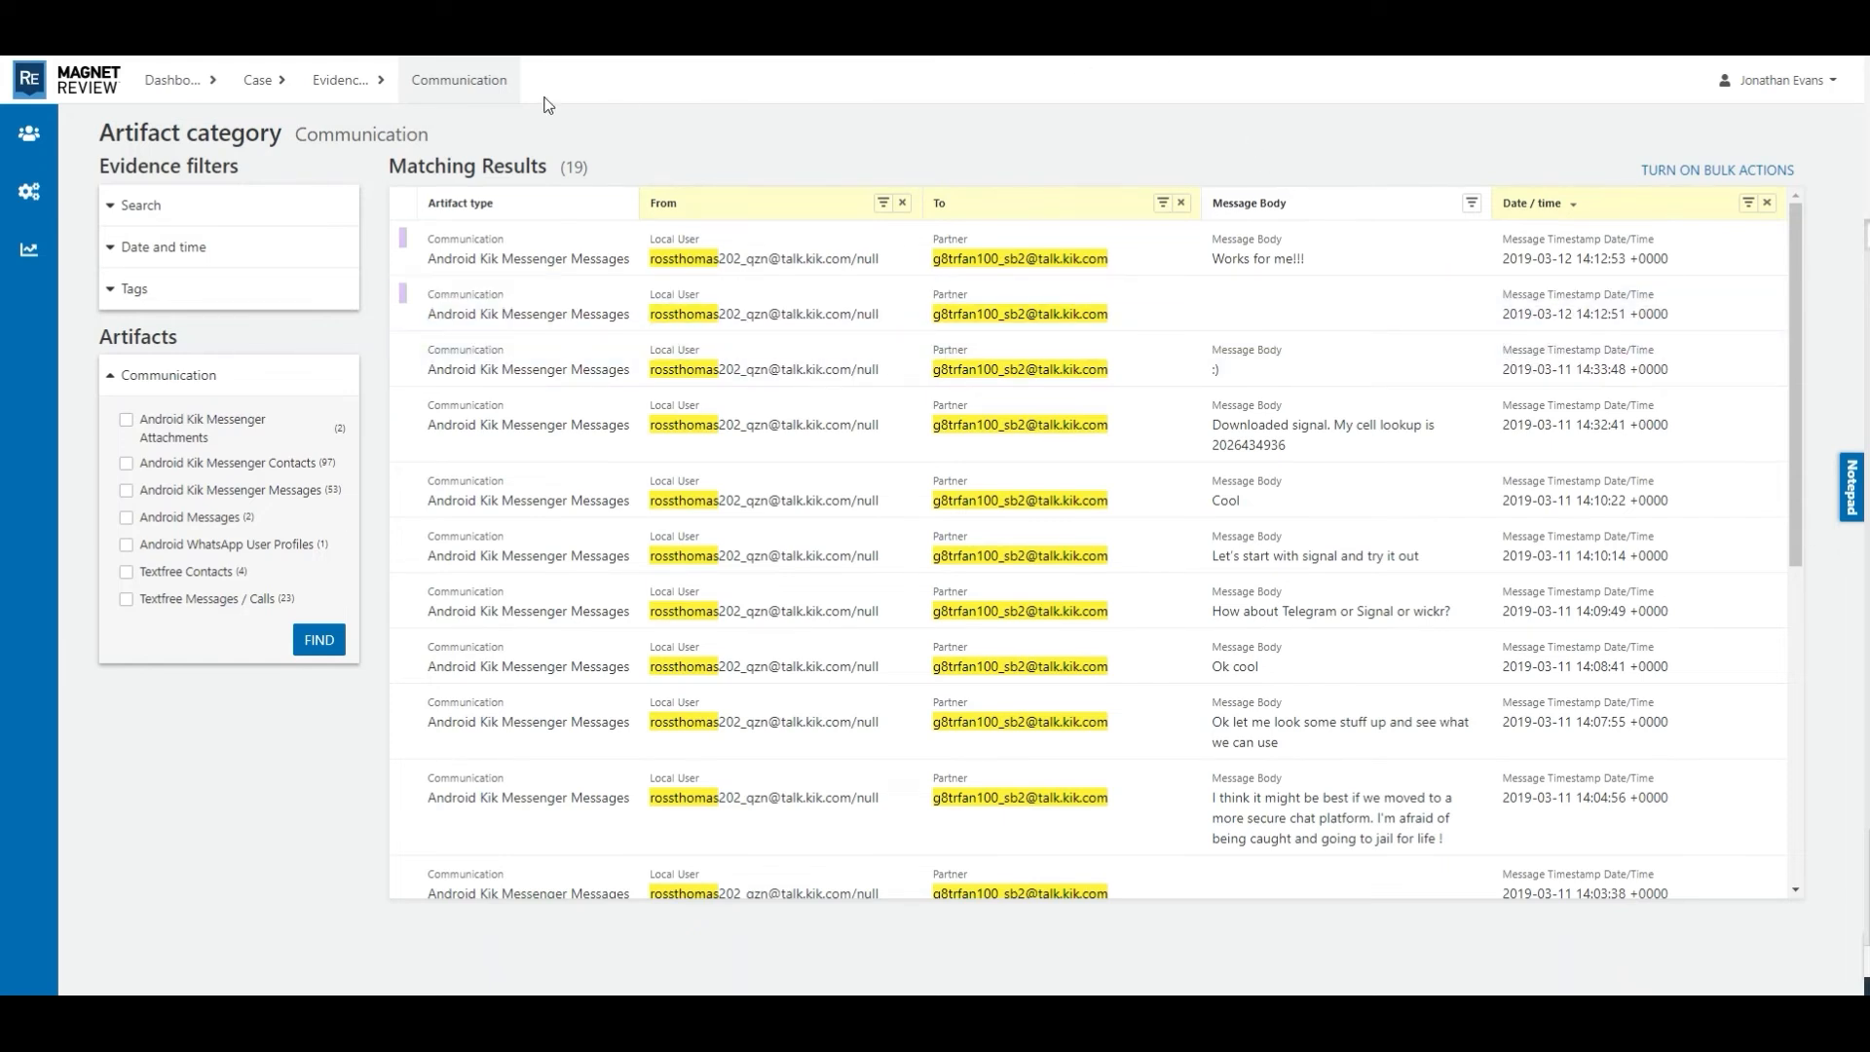
- Return to the Android evidence source, open its Media artifacts and limit the items to Pictures
left_click(321, 82)
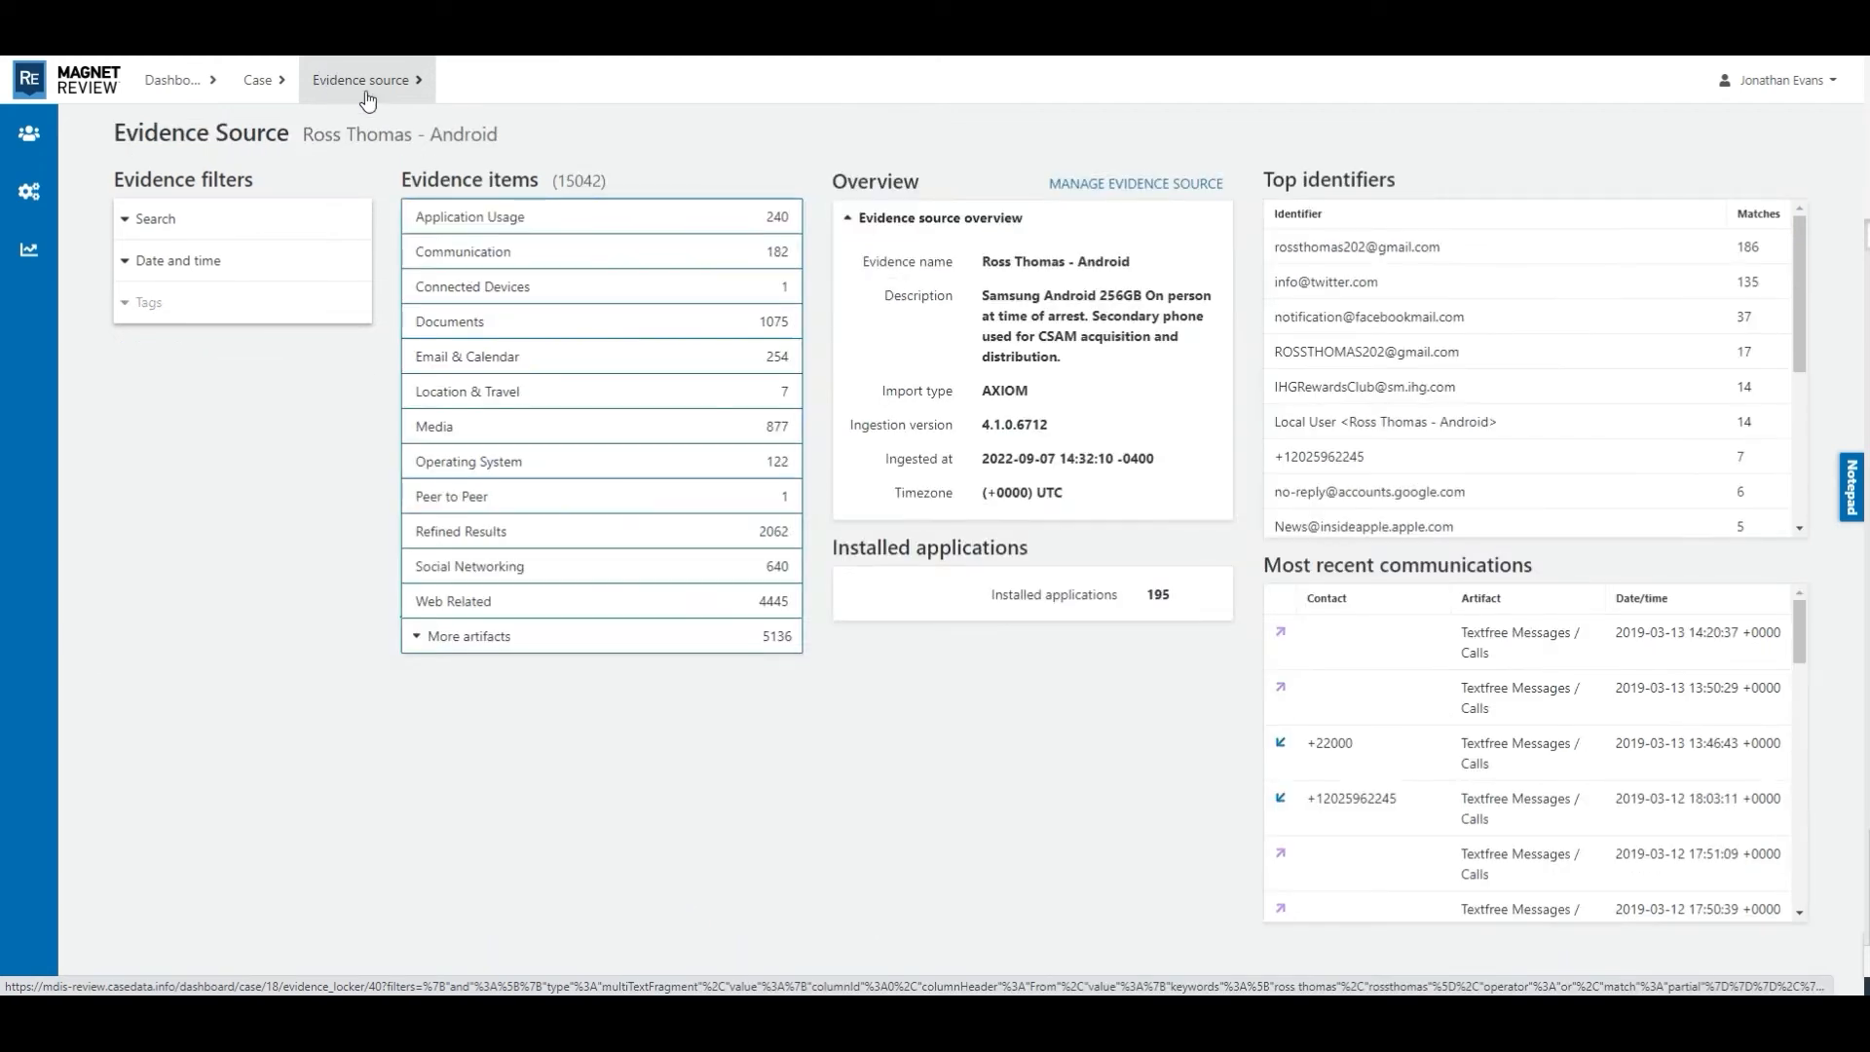
left_click(480, 437)
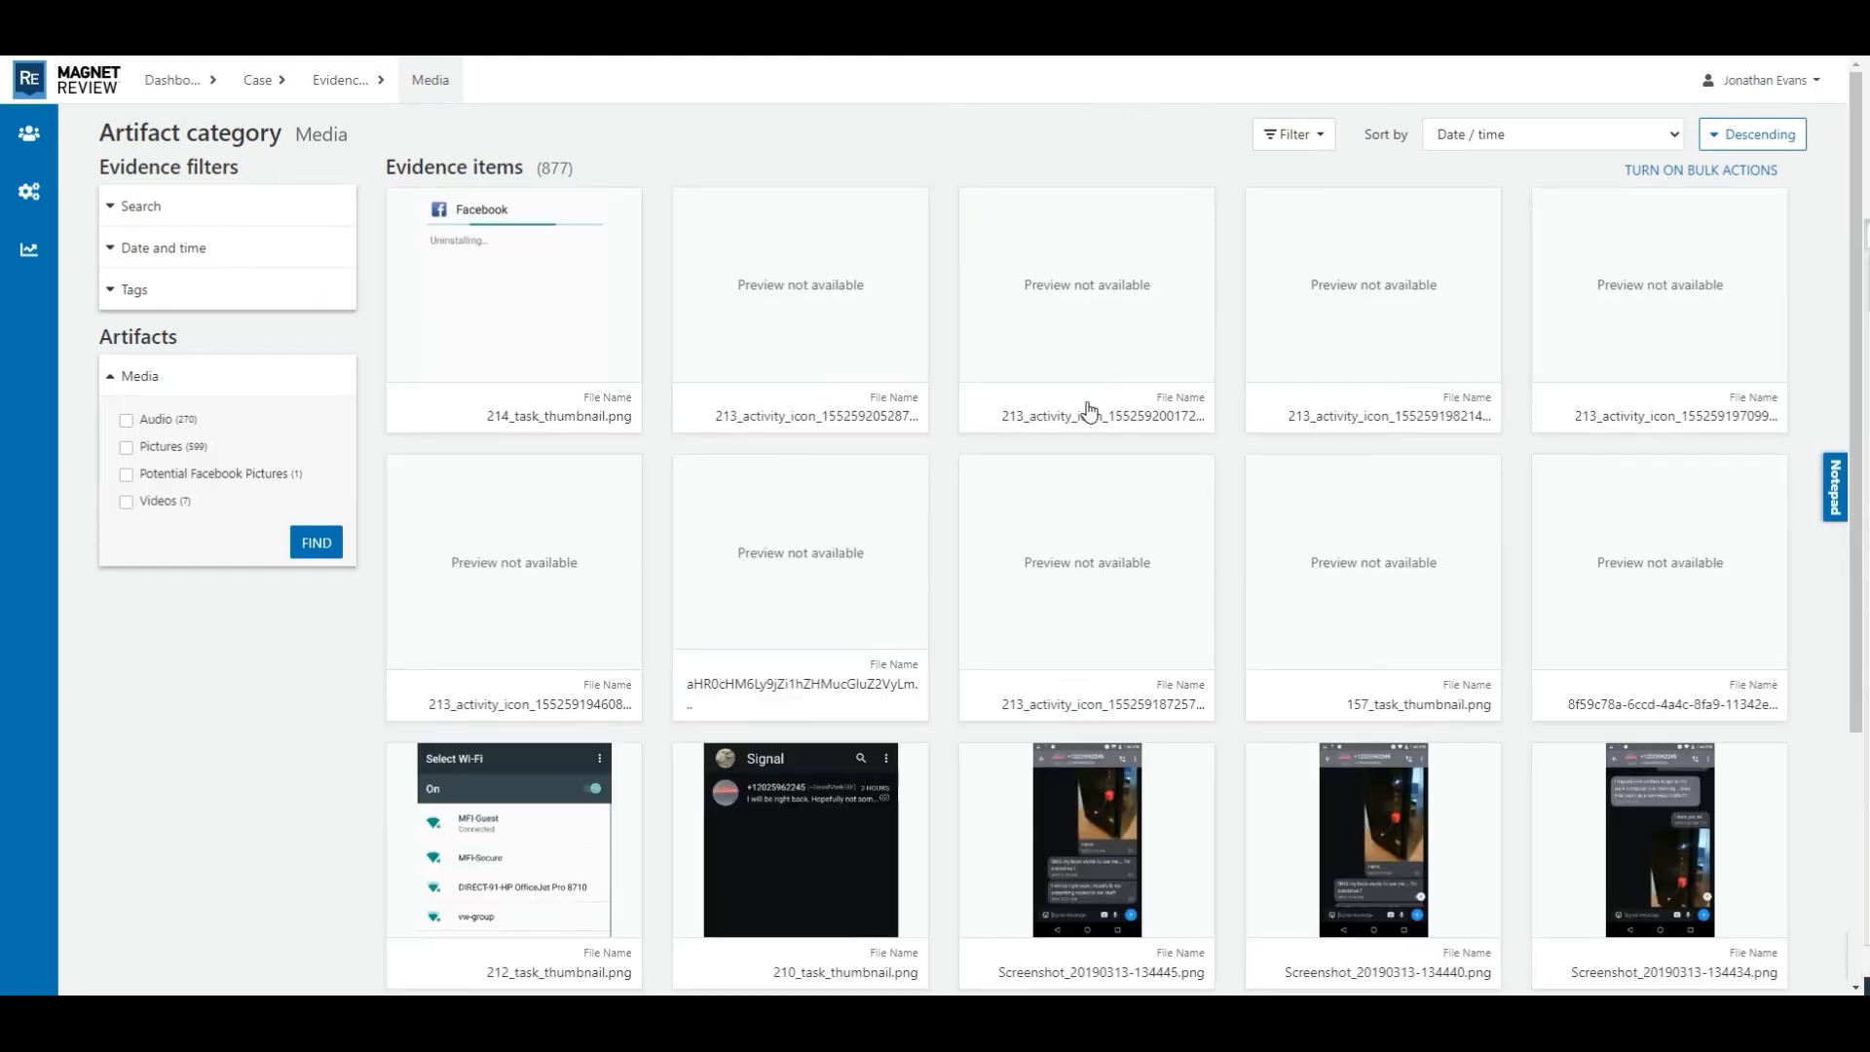
left_click(1325, 138)
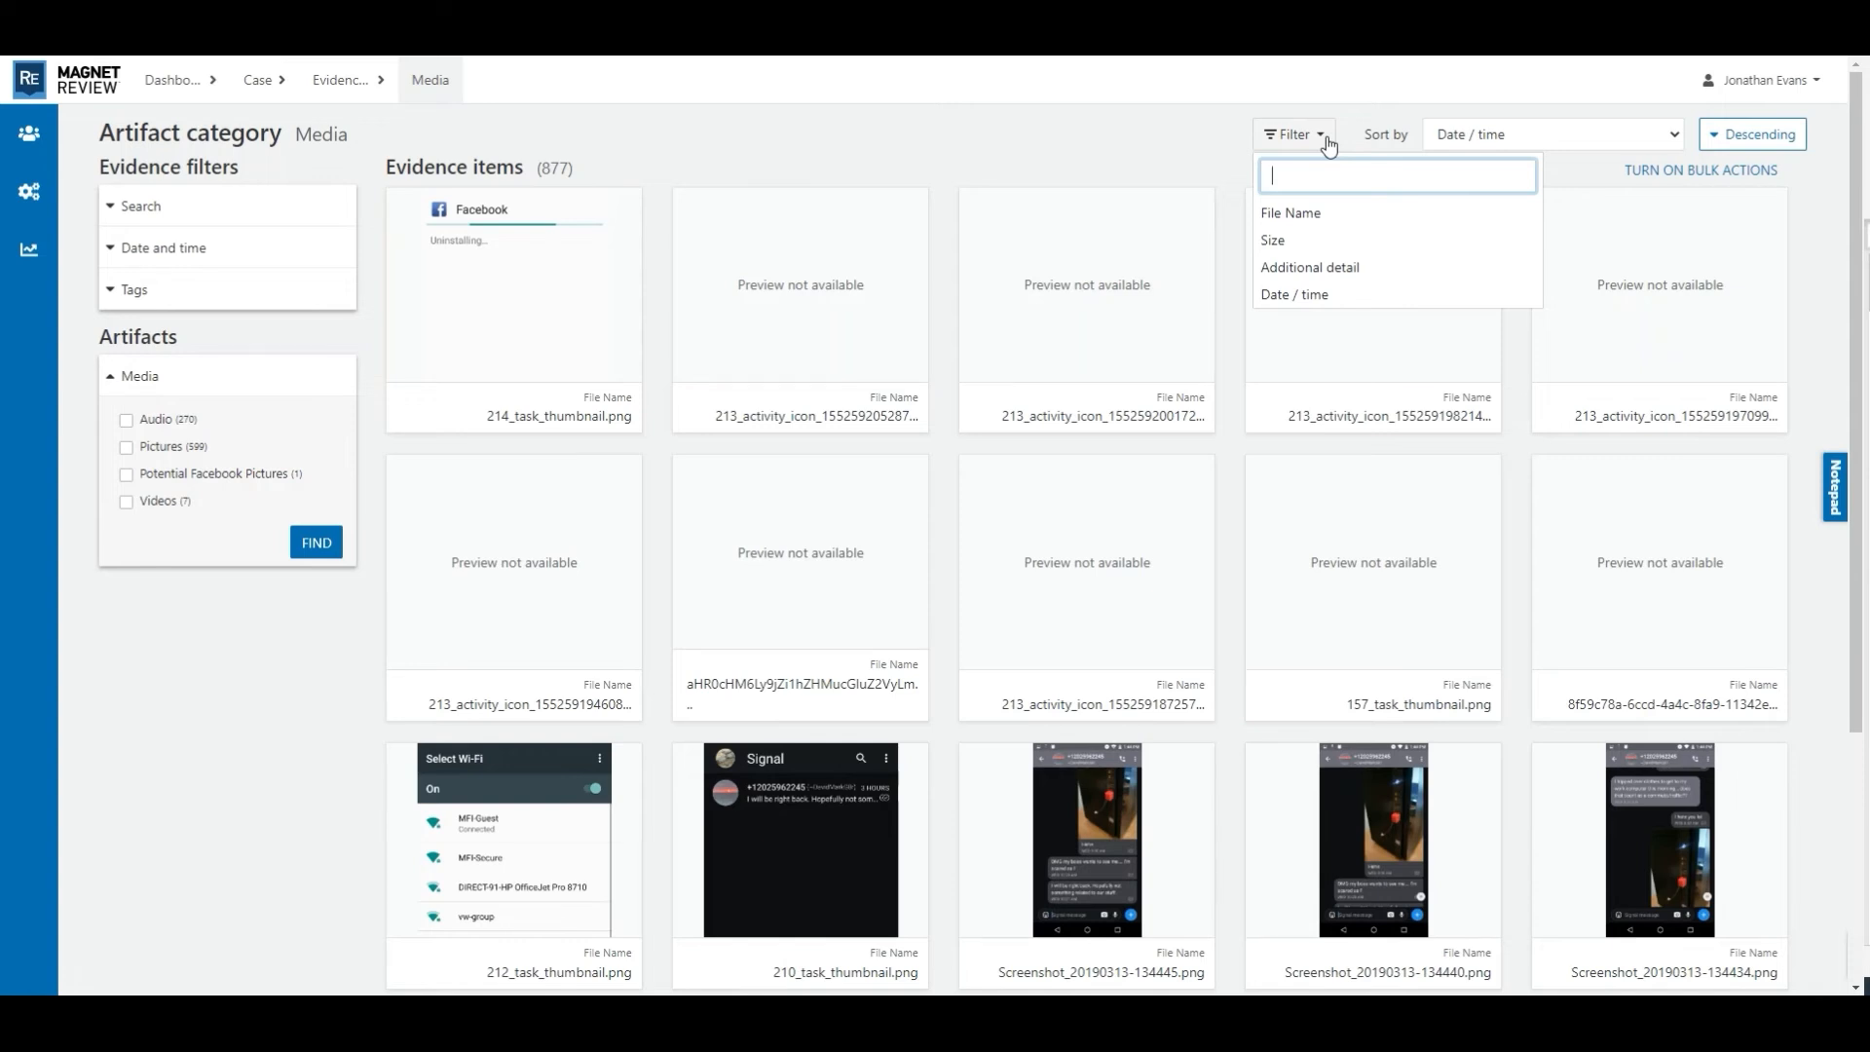
left_click(1170, 153)
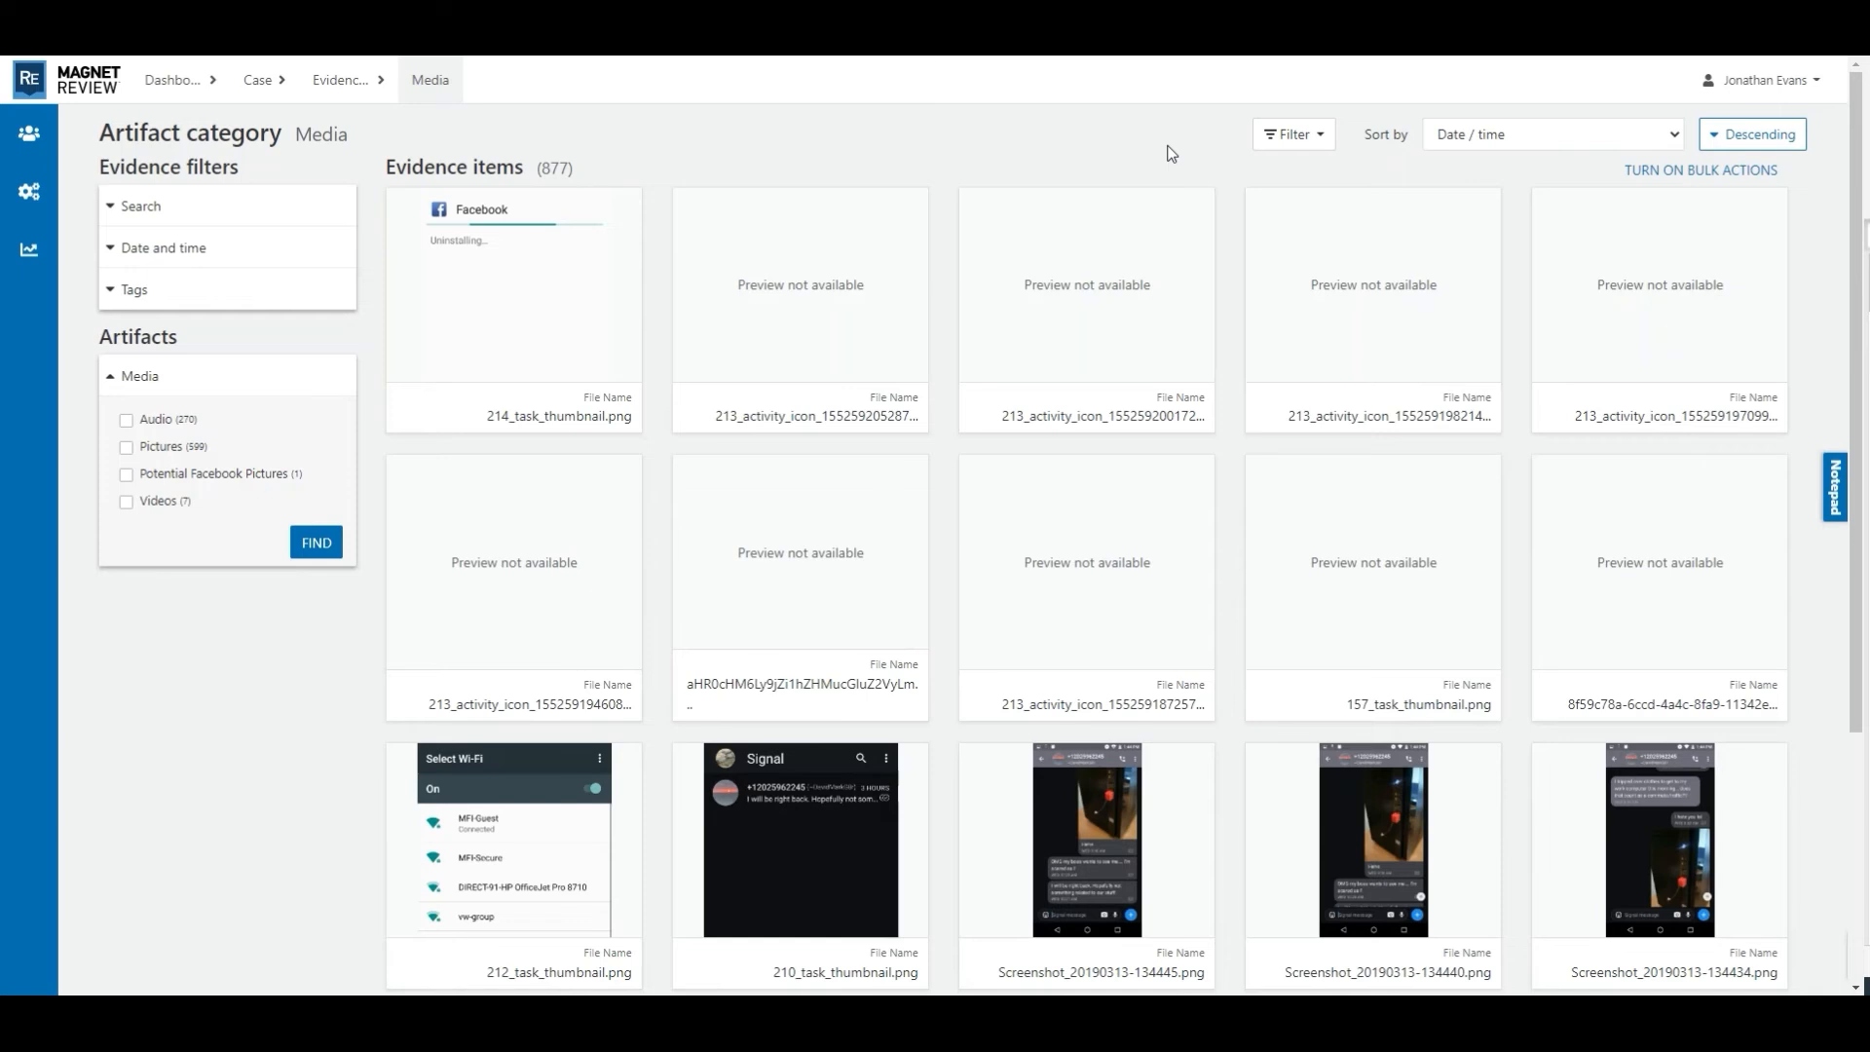
left_click(127, 450)
left_click(312, 546)
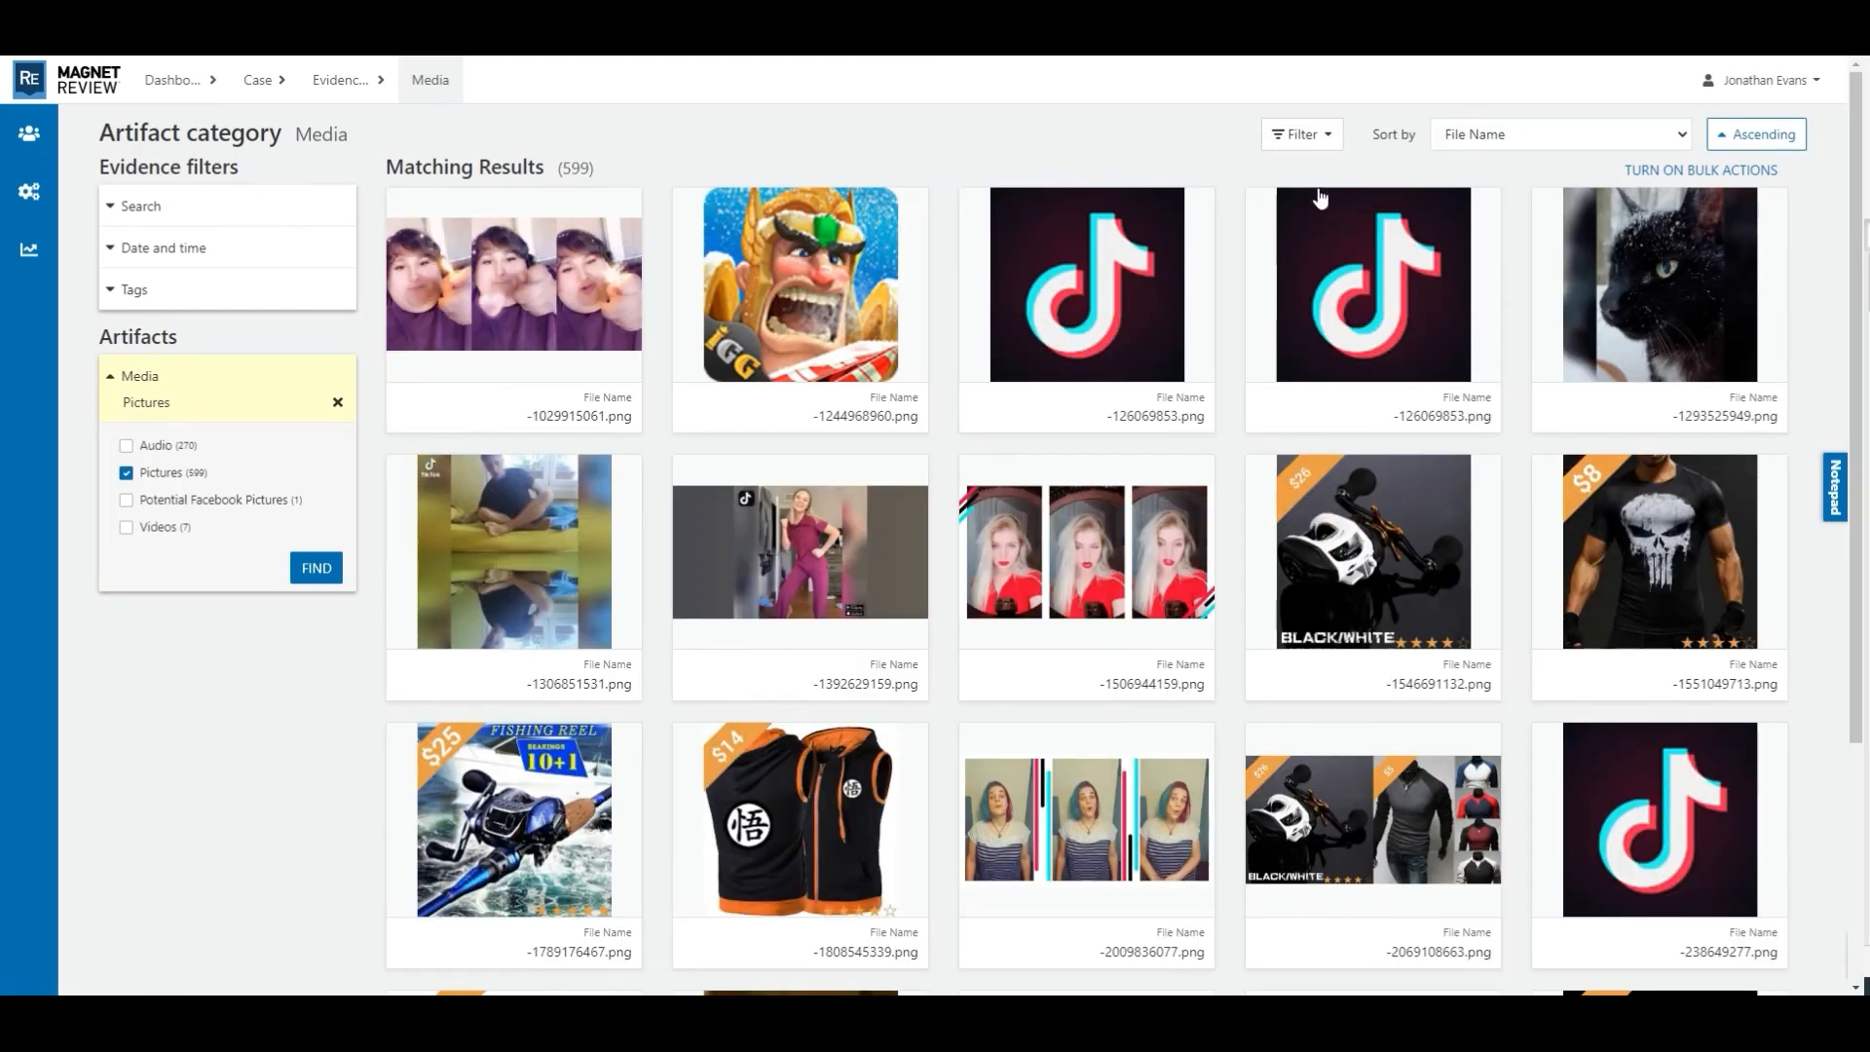
- Filter the pictures by the File Extension attribute with the term .png
left_click(1330, 136)
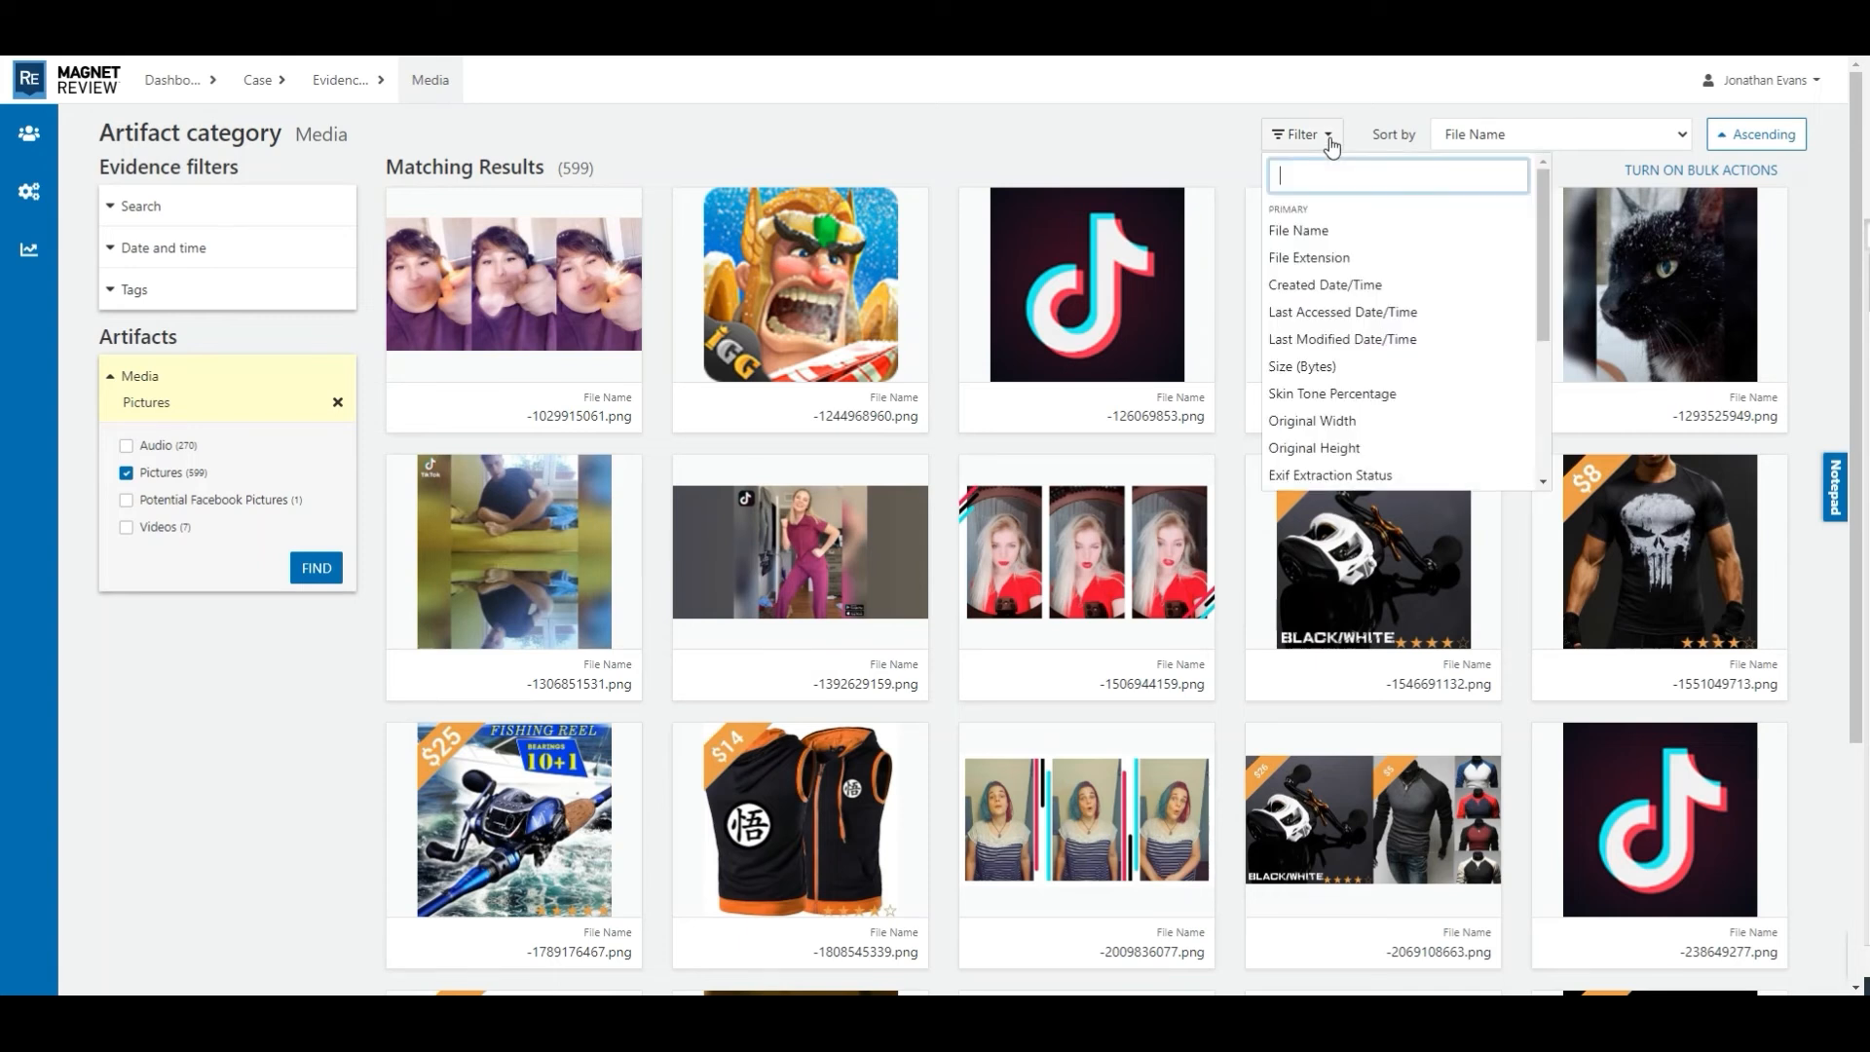
scroll(1448, 321, "down", 3)
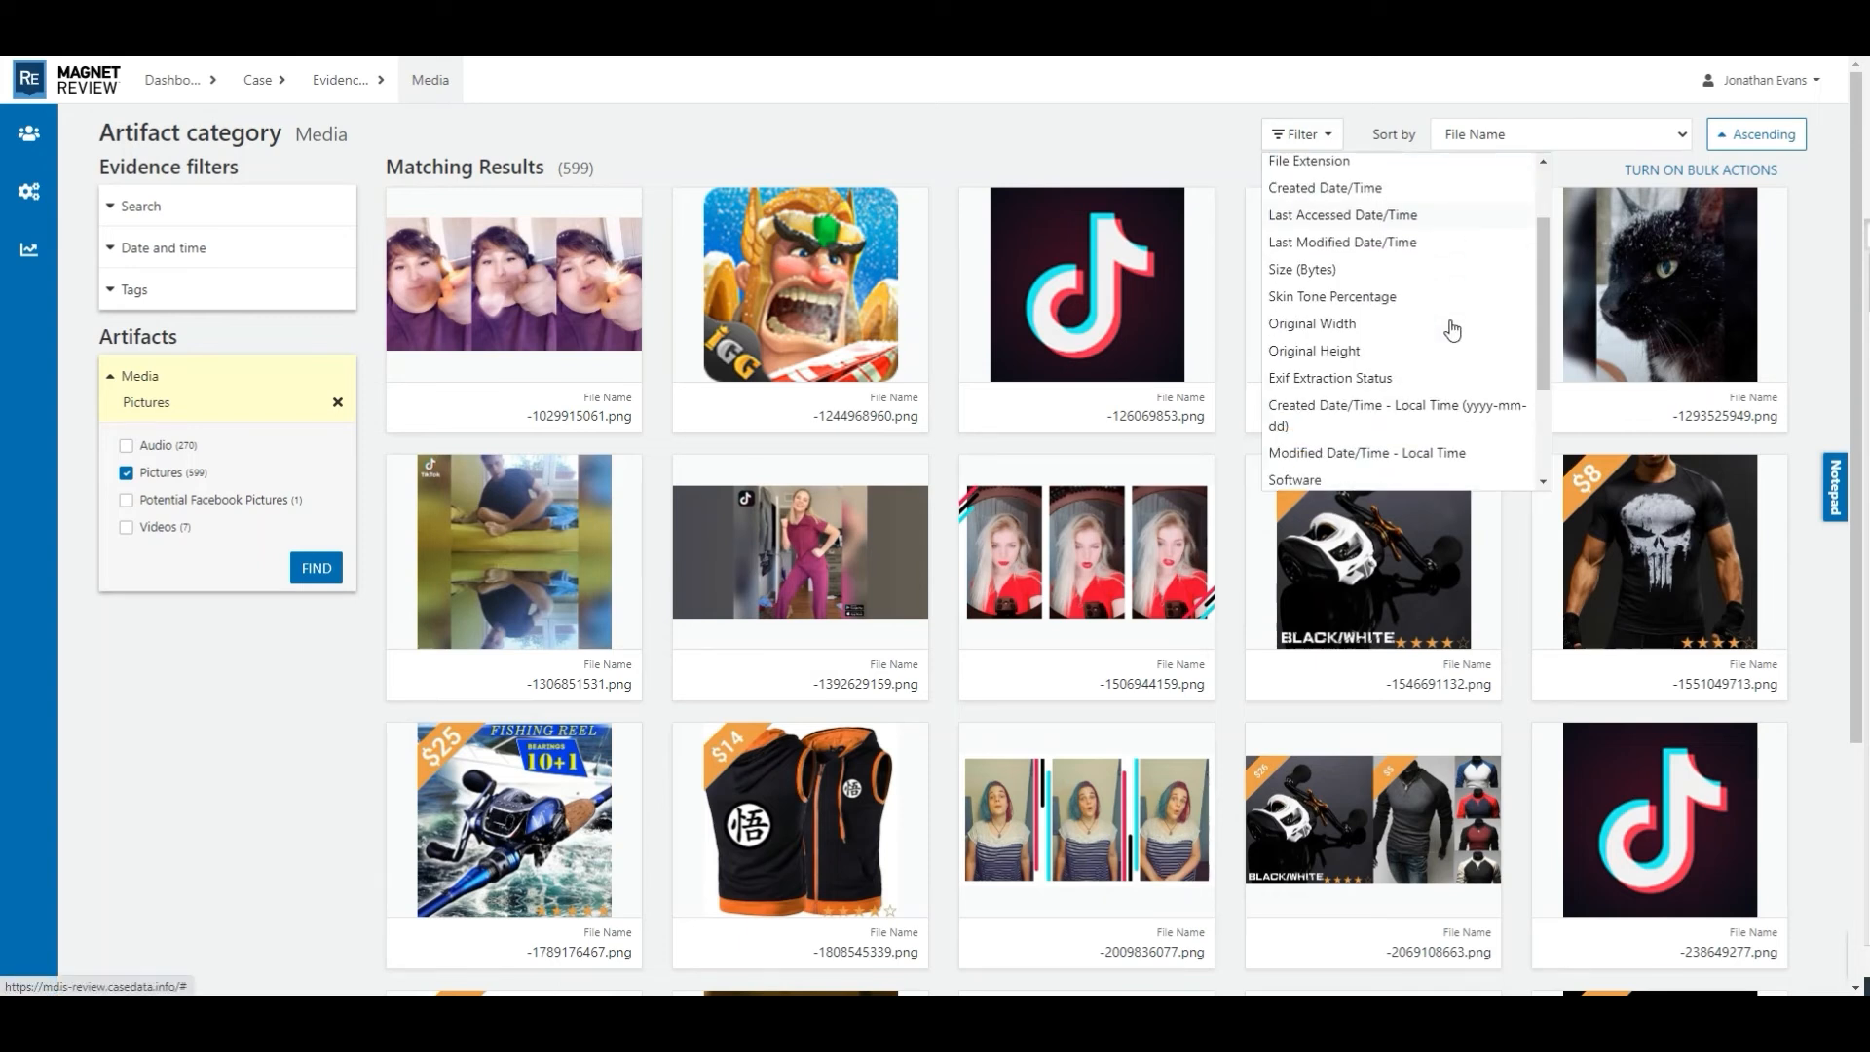
scroll(1453, 332, "down", 1)
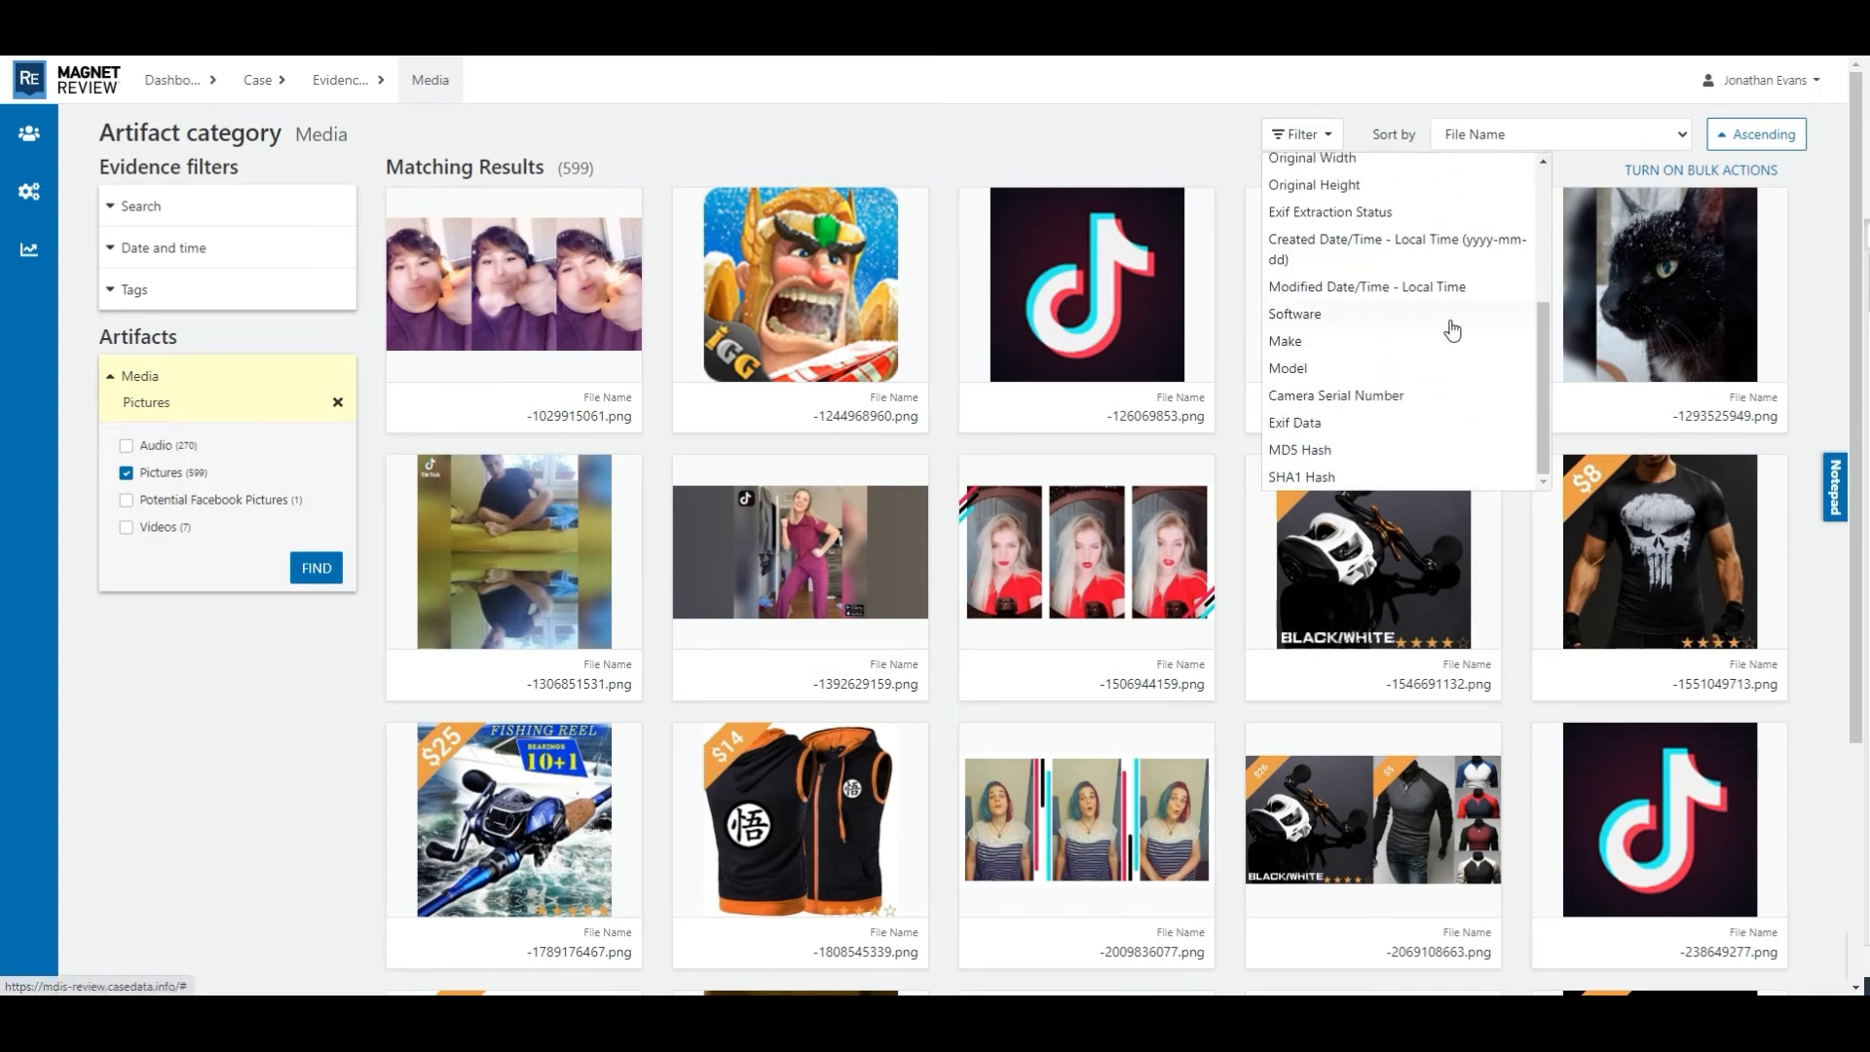
scroll(1451, 368, "up", 4)
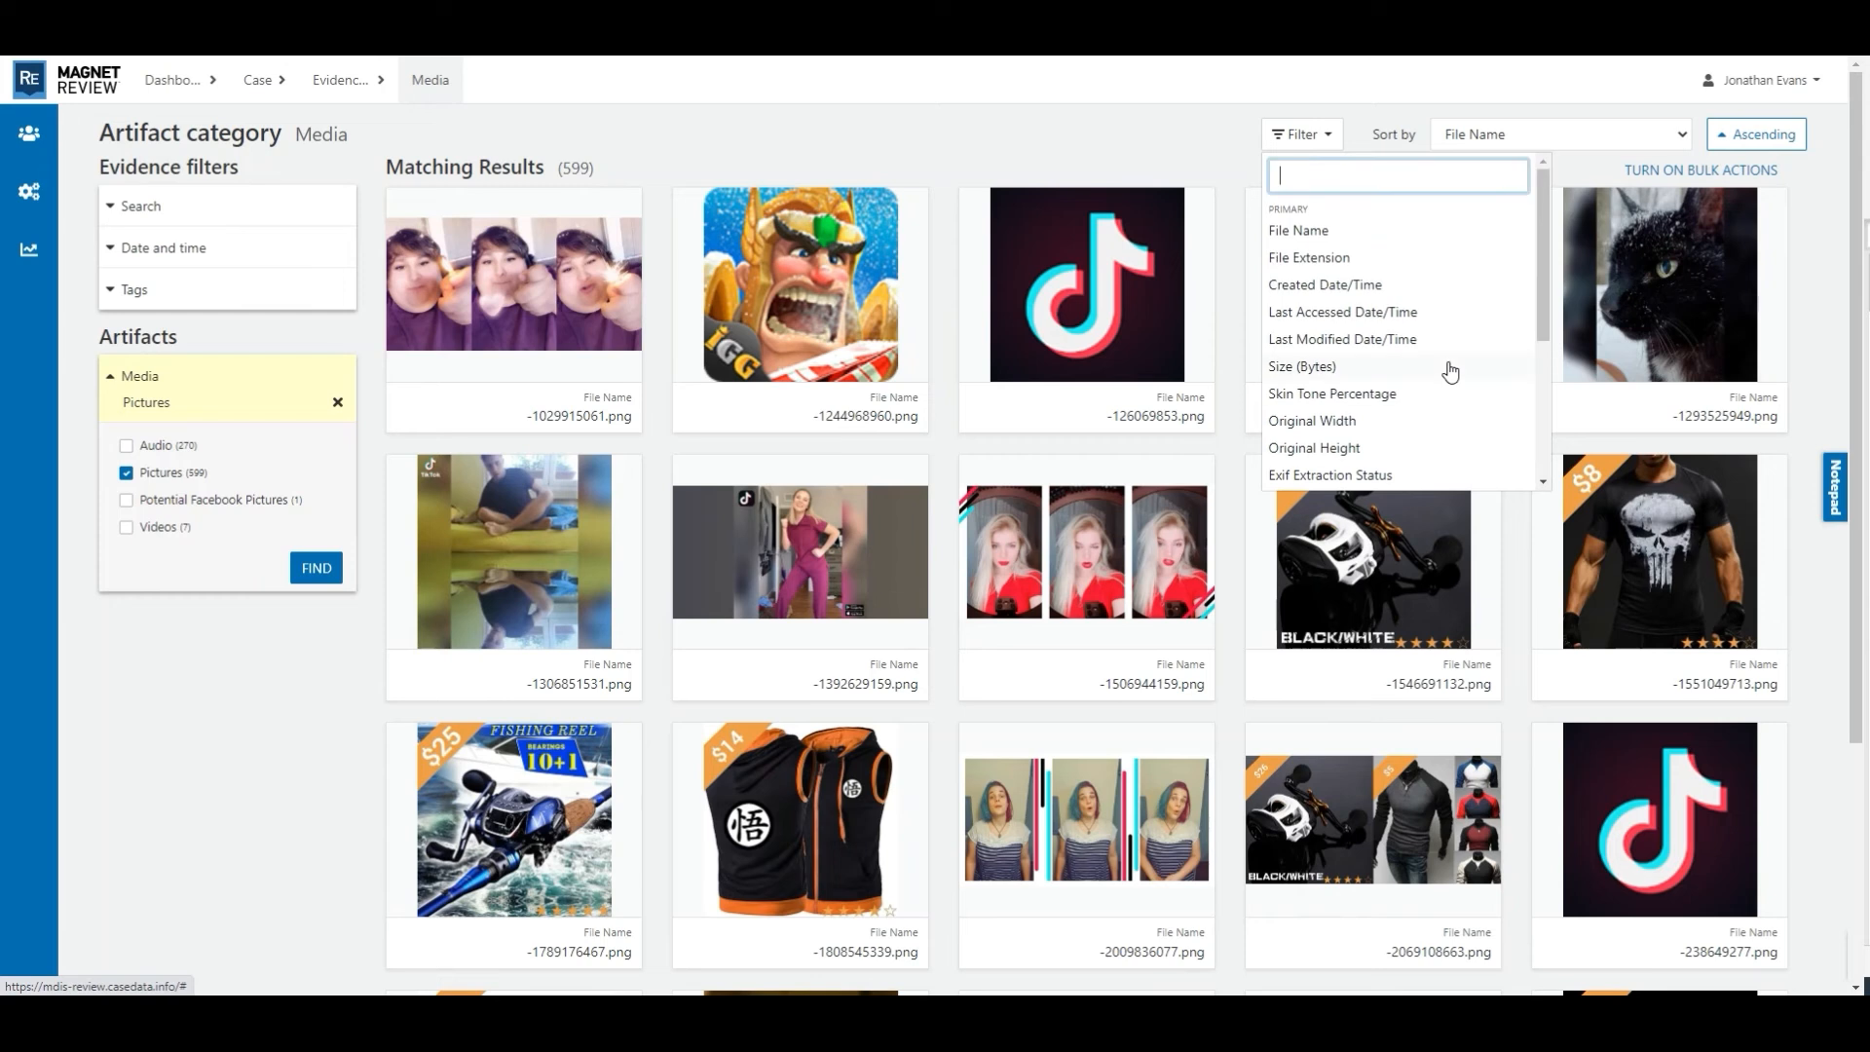
left_click(1327, 258)
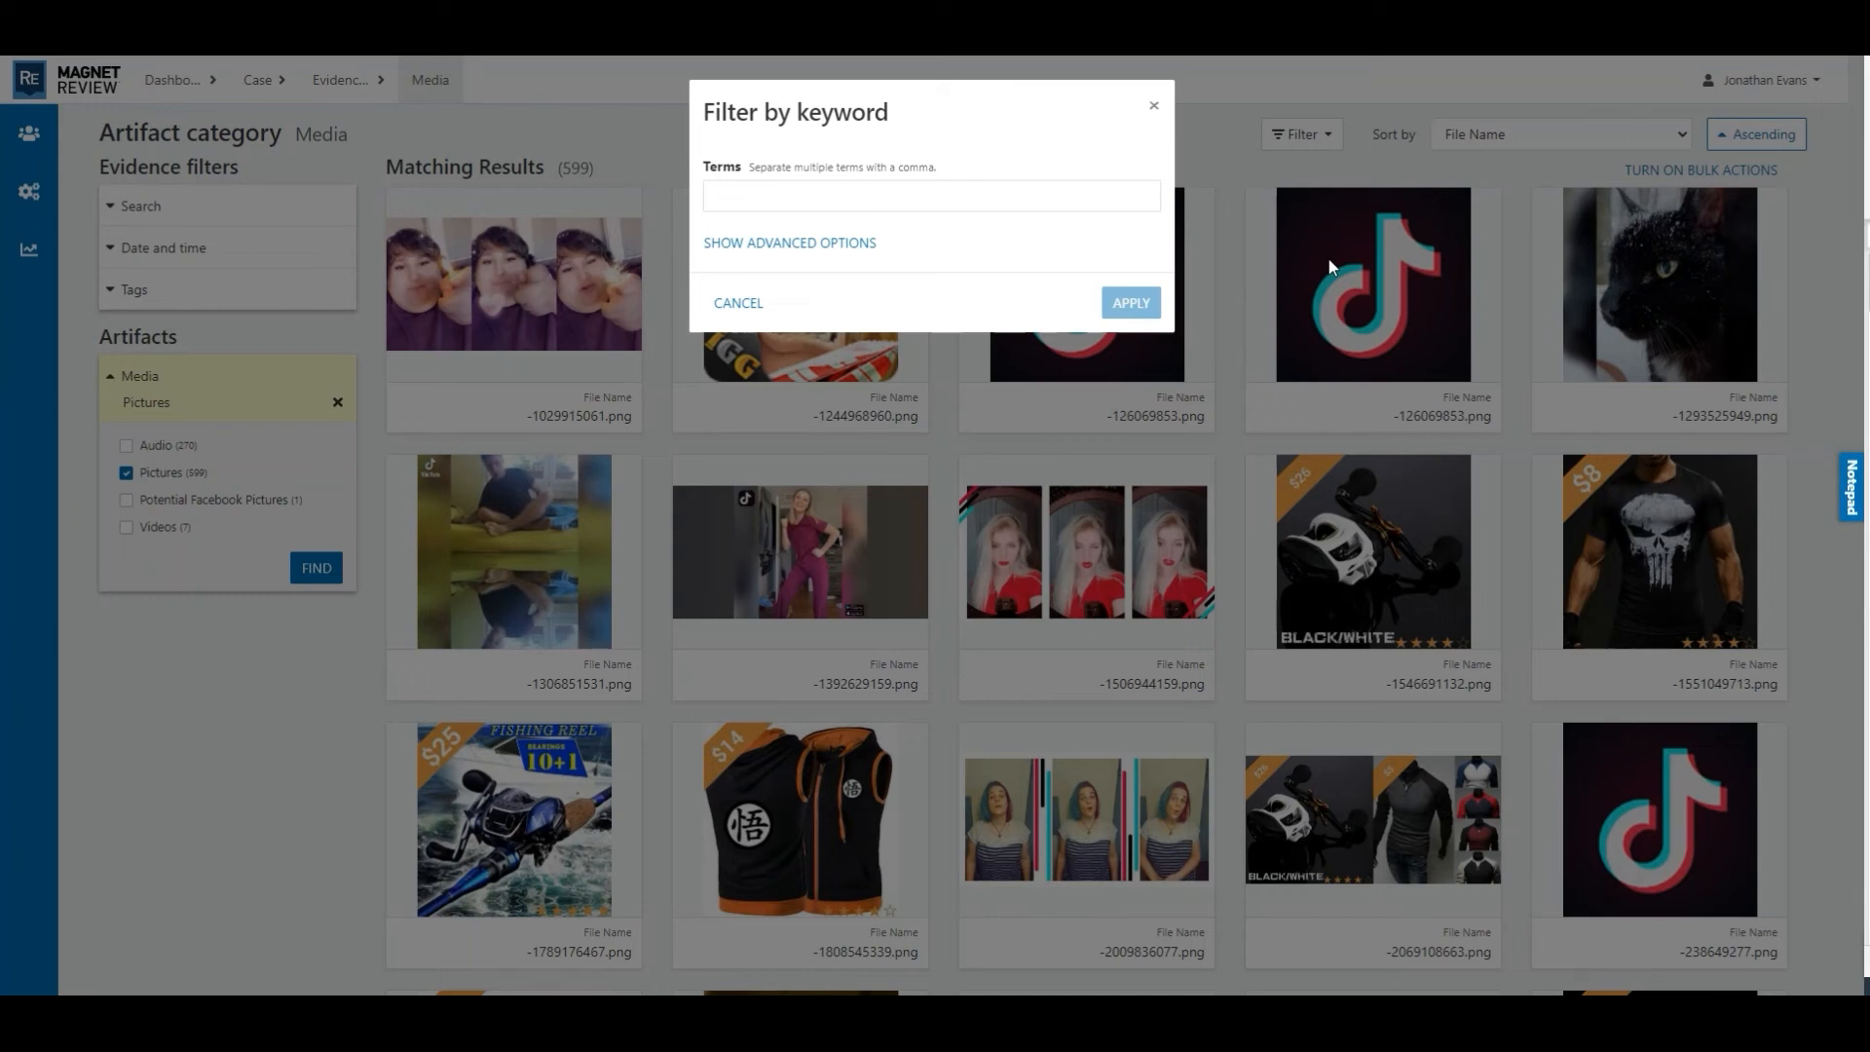
left_click(1012, 203)
type("png")
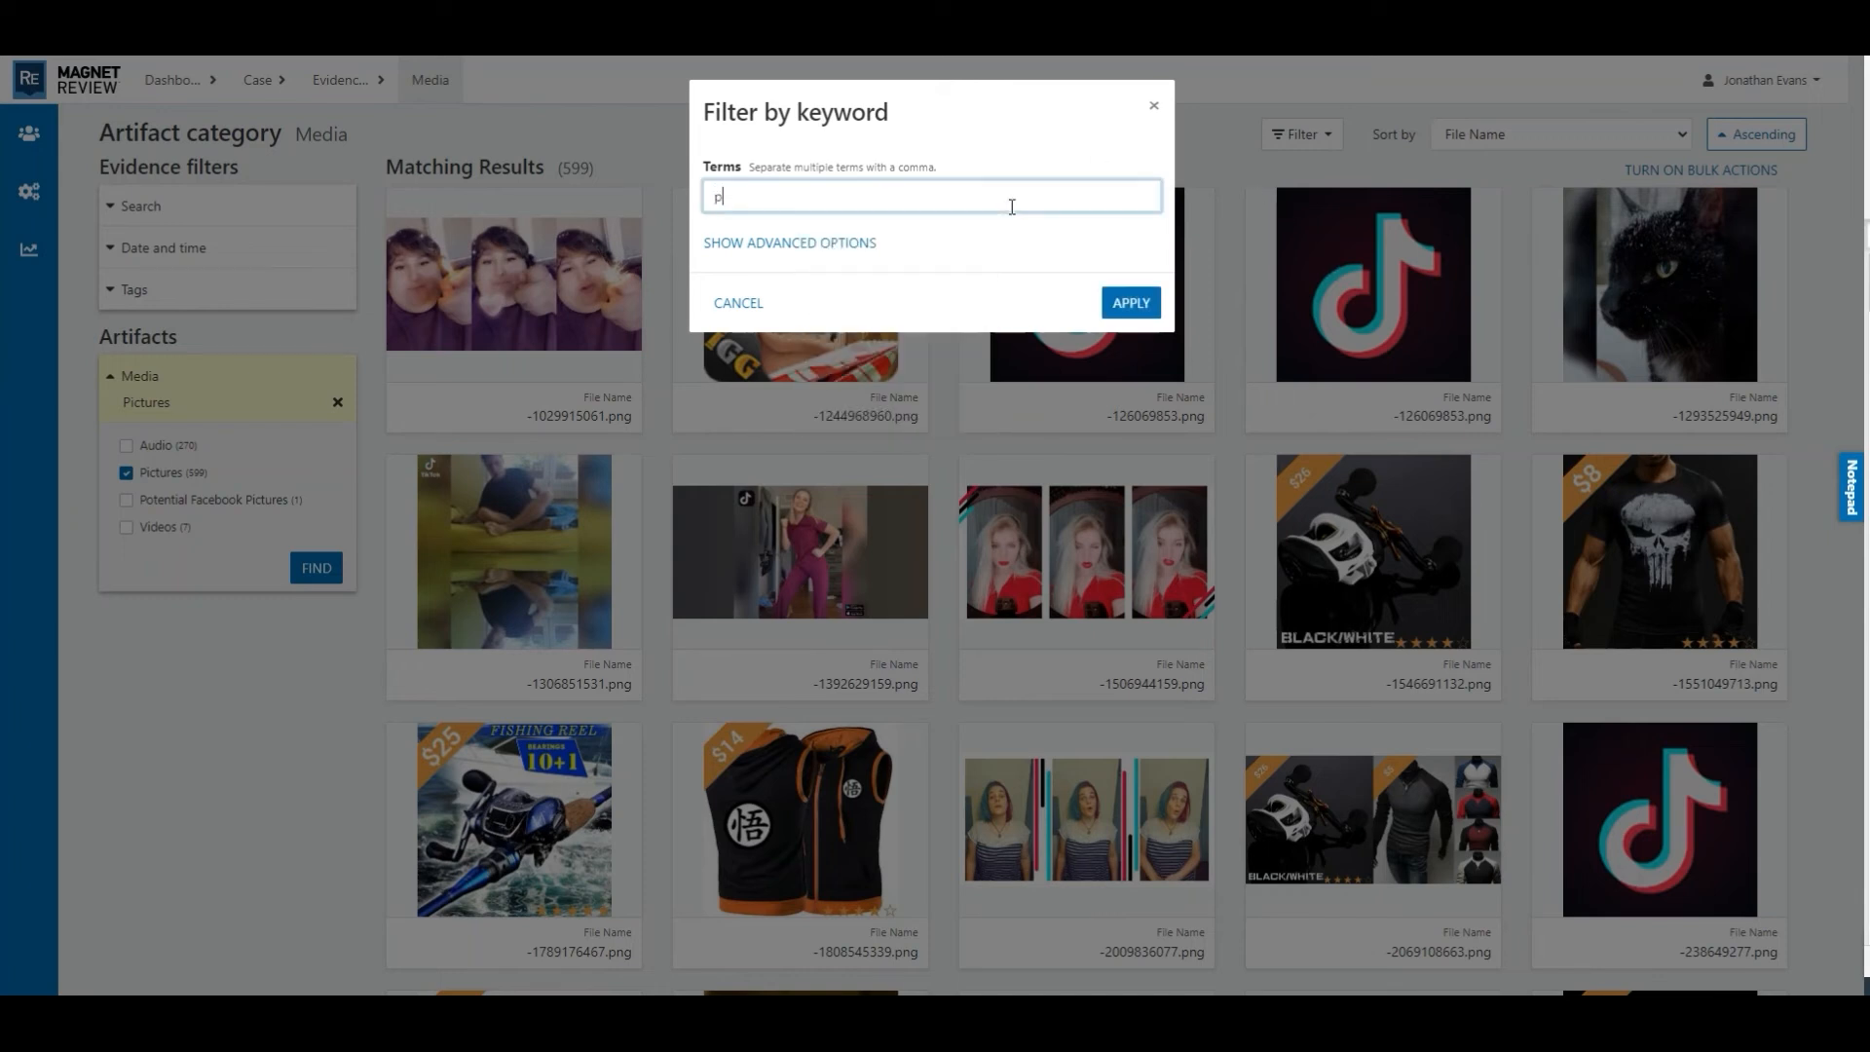
key("BackSpace")
key("BackSpace")
key("BackSpace")
type(".png")
key("Return")
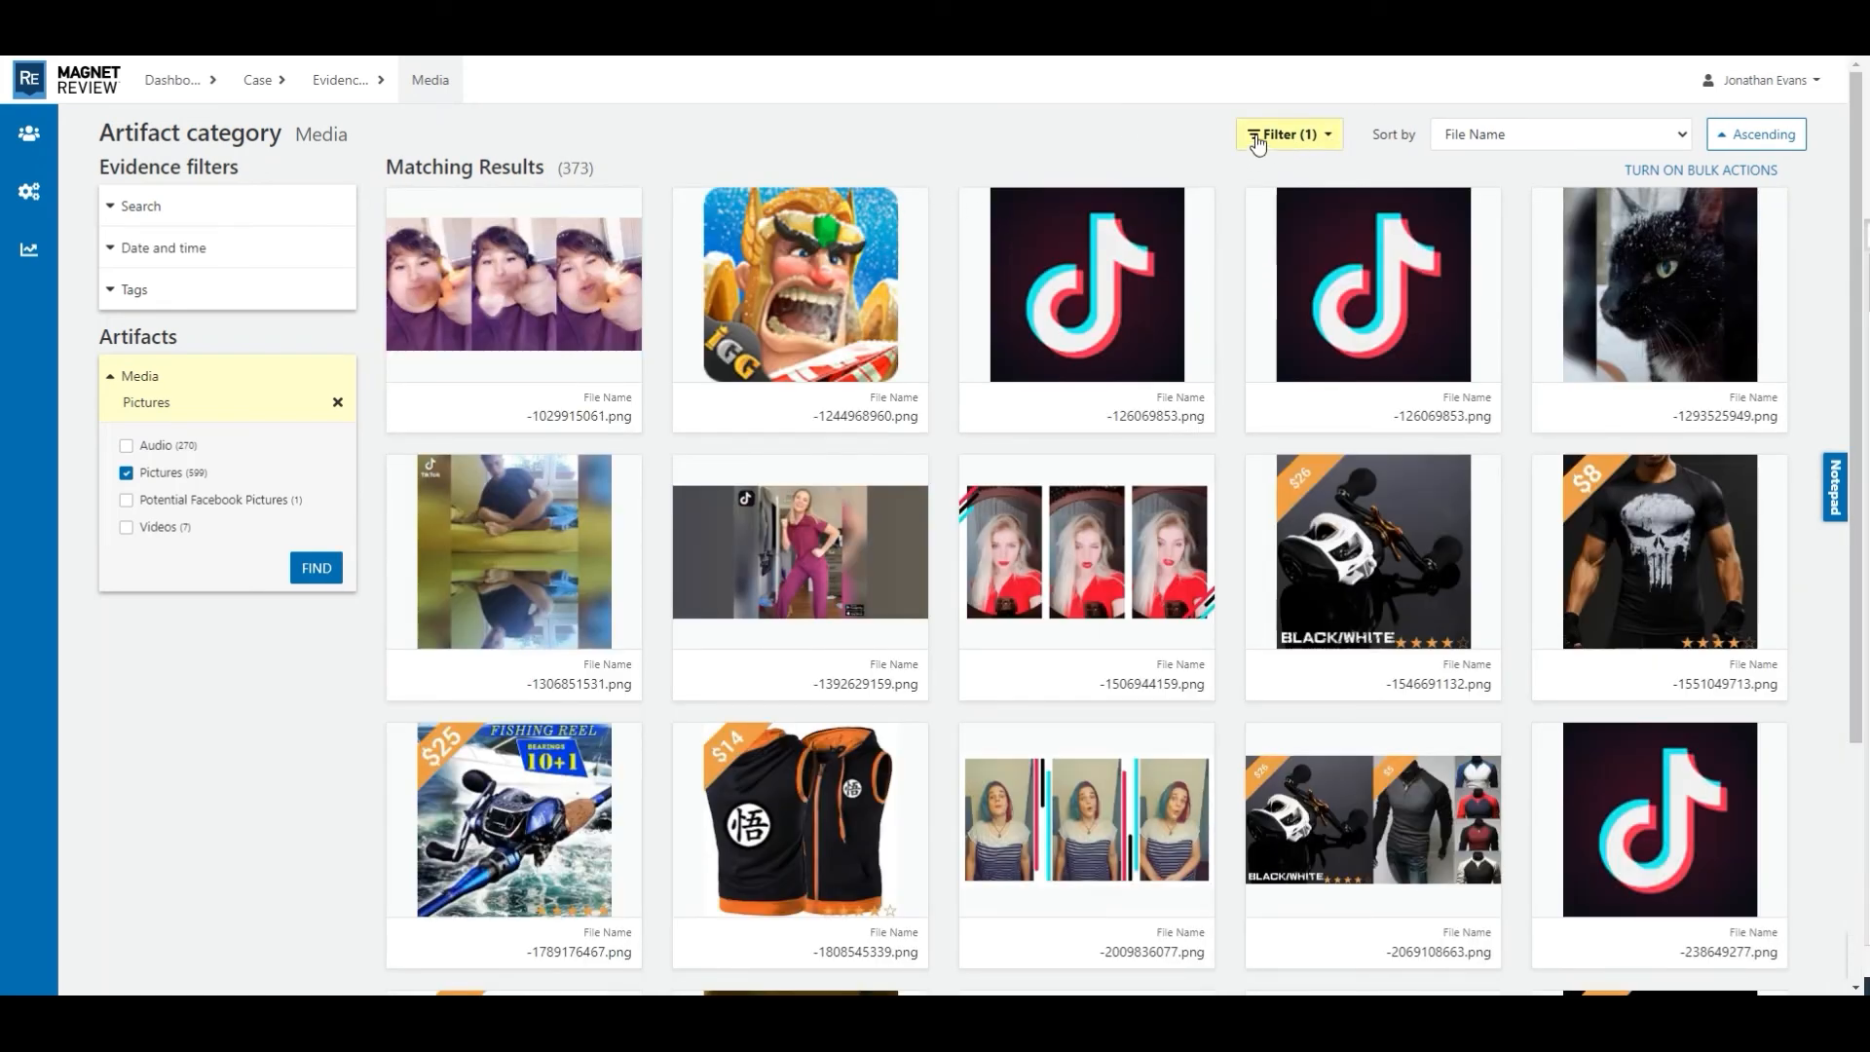
- Add a Created Date/Time filter for pictures dated on or before 2022-10-26
left_click(1332, 138)
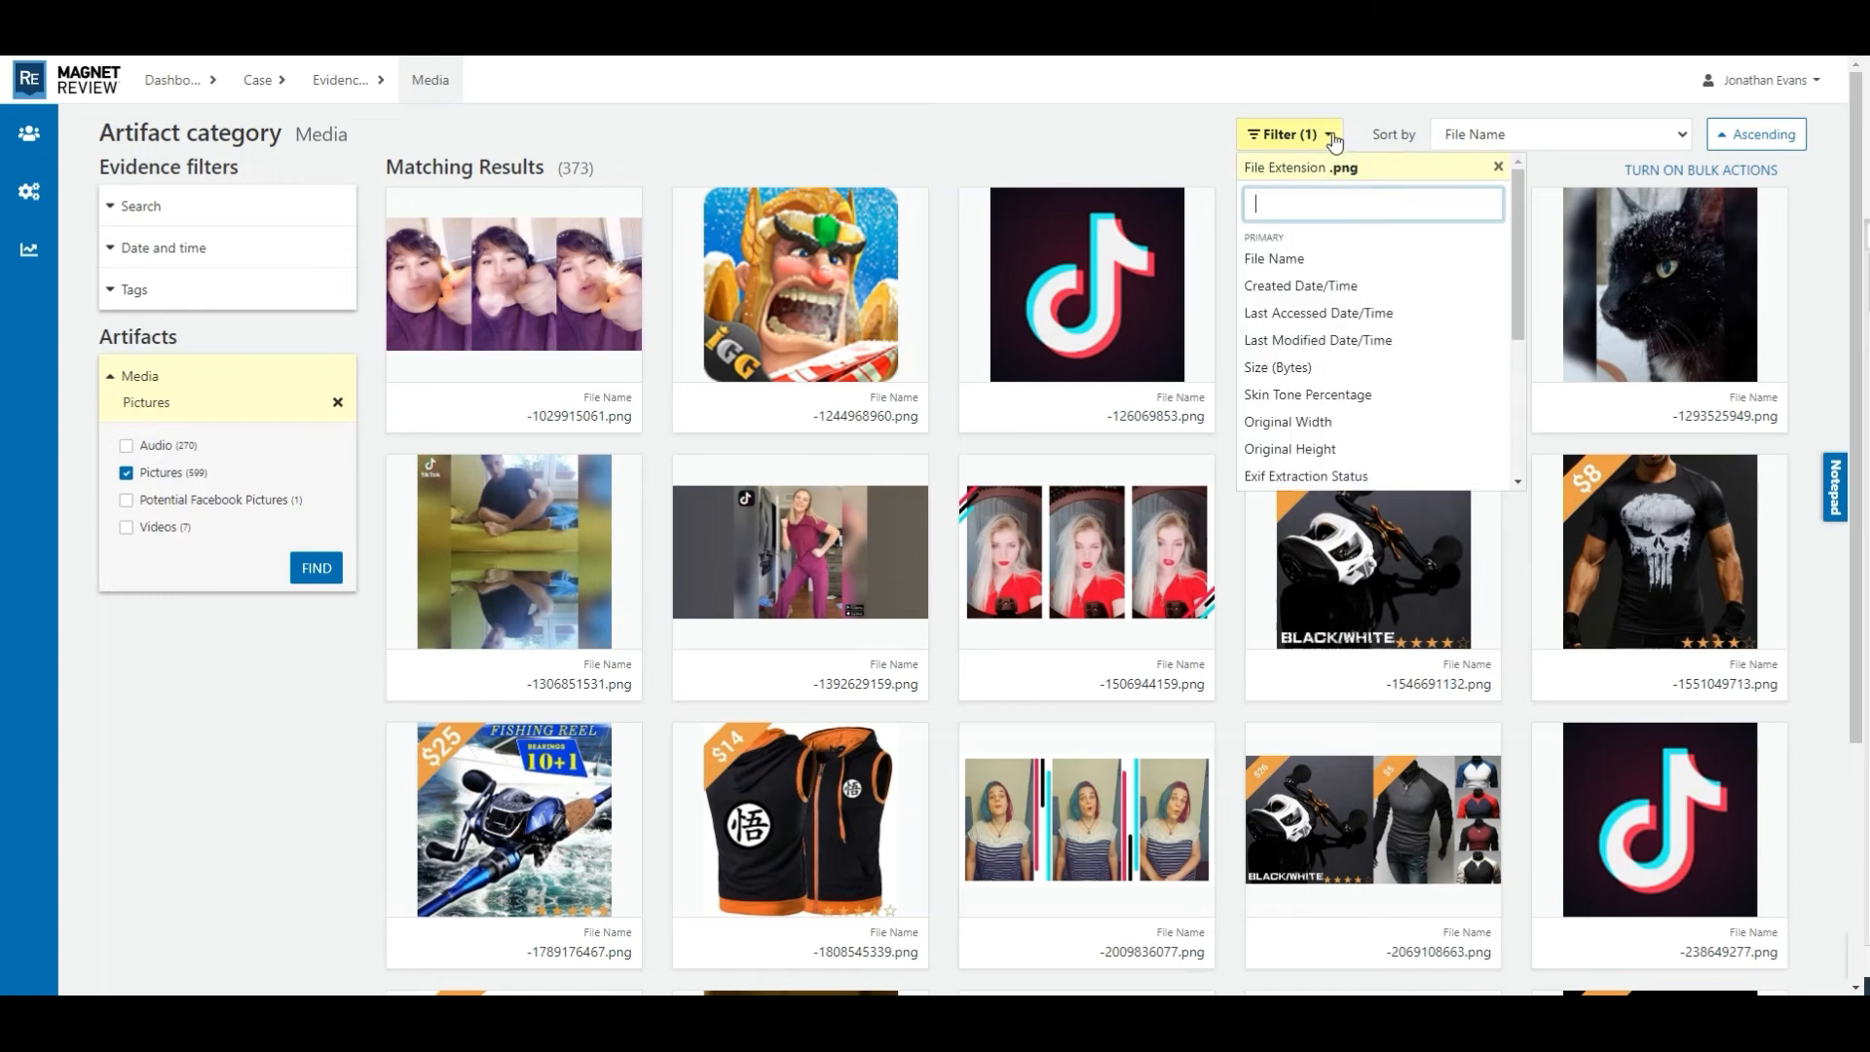
left_click(1298, 288)
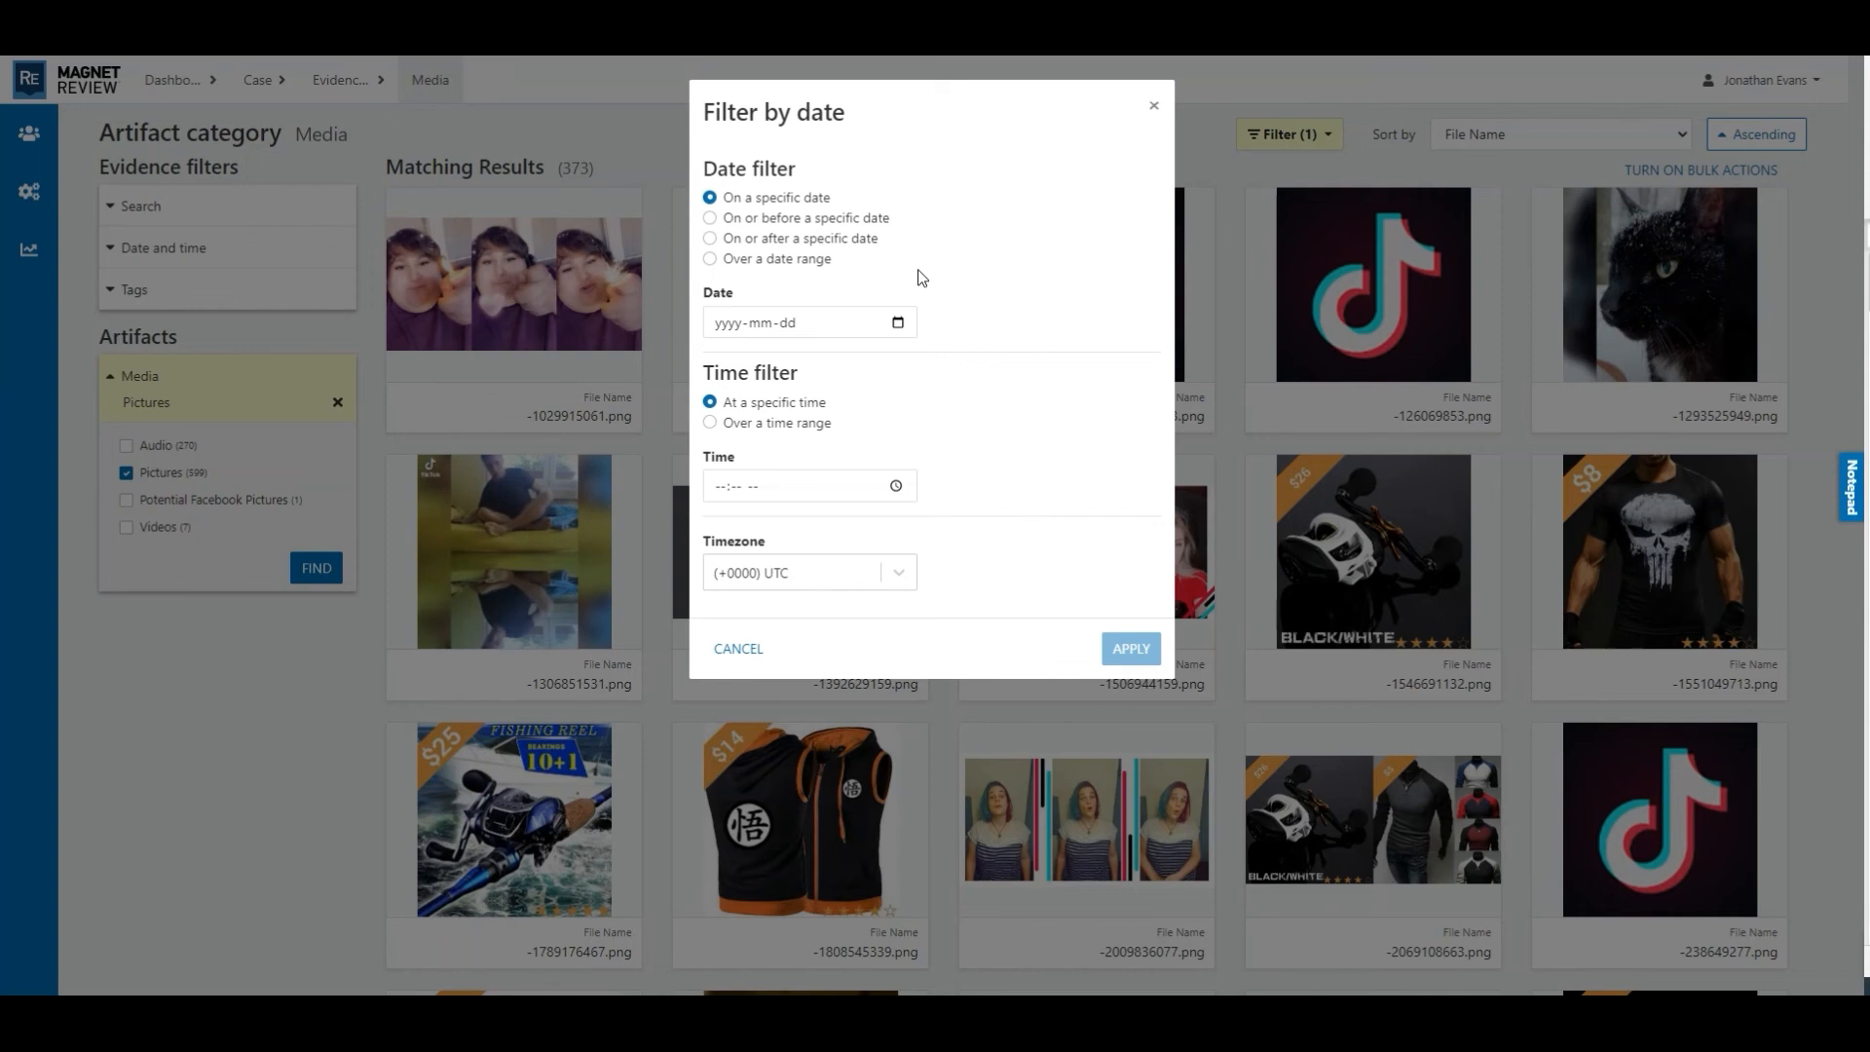
left_click(710, 220)
left_click(898, 323)
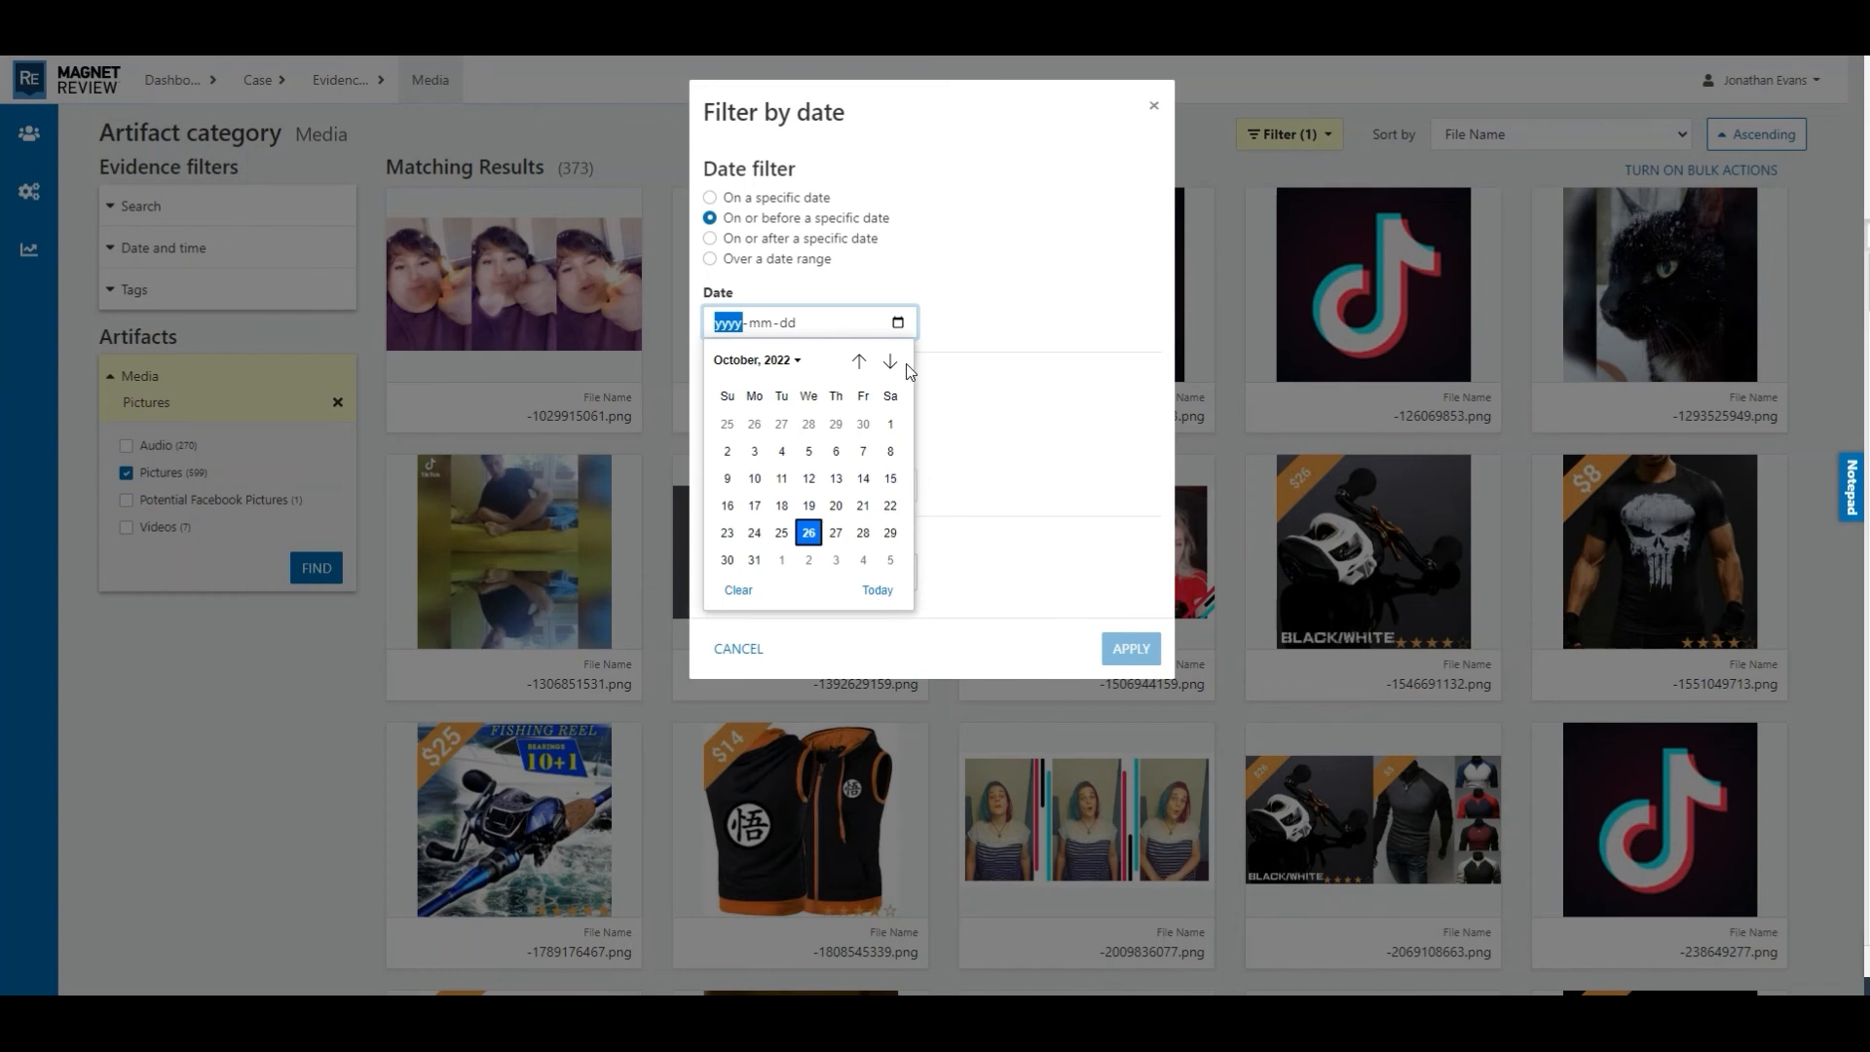
left_click(812, 537)
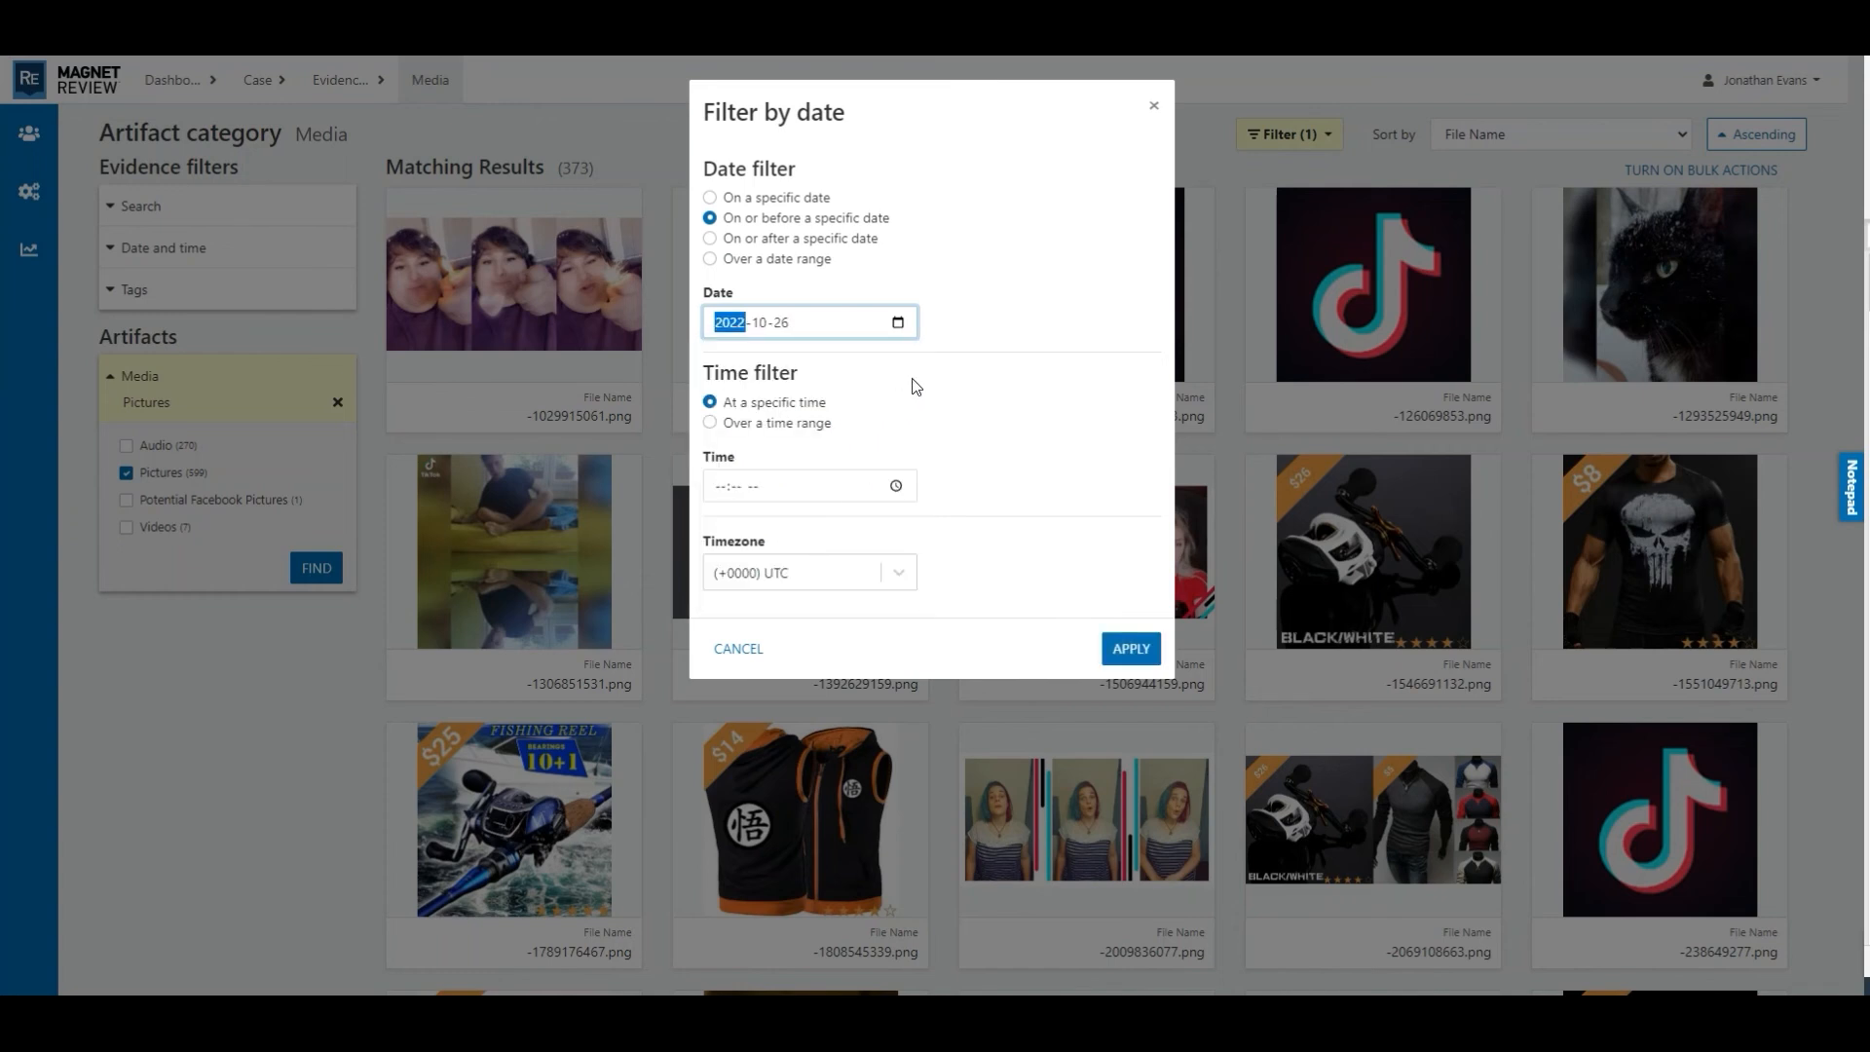
left_click(1130, 649)
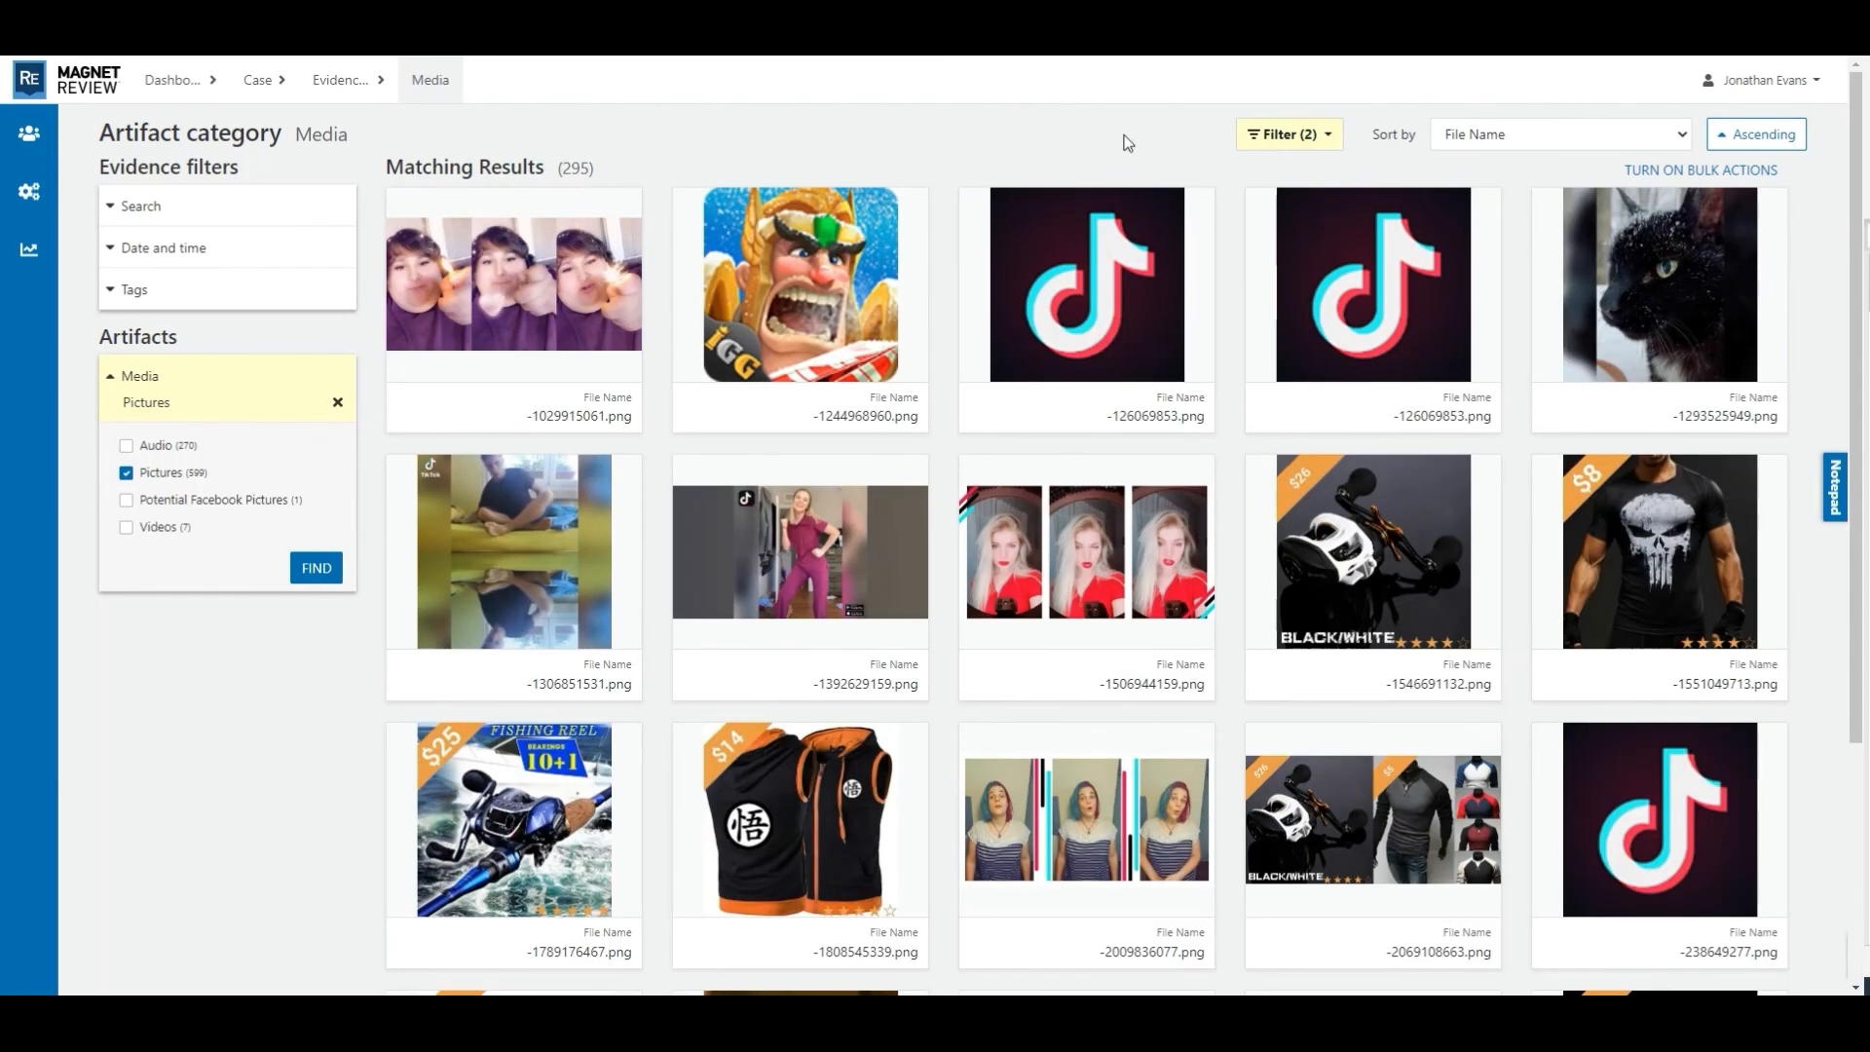
- Review the filters applied to the pictures and the remaining filterable attributes
left_click(1331, 139)
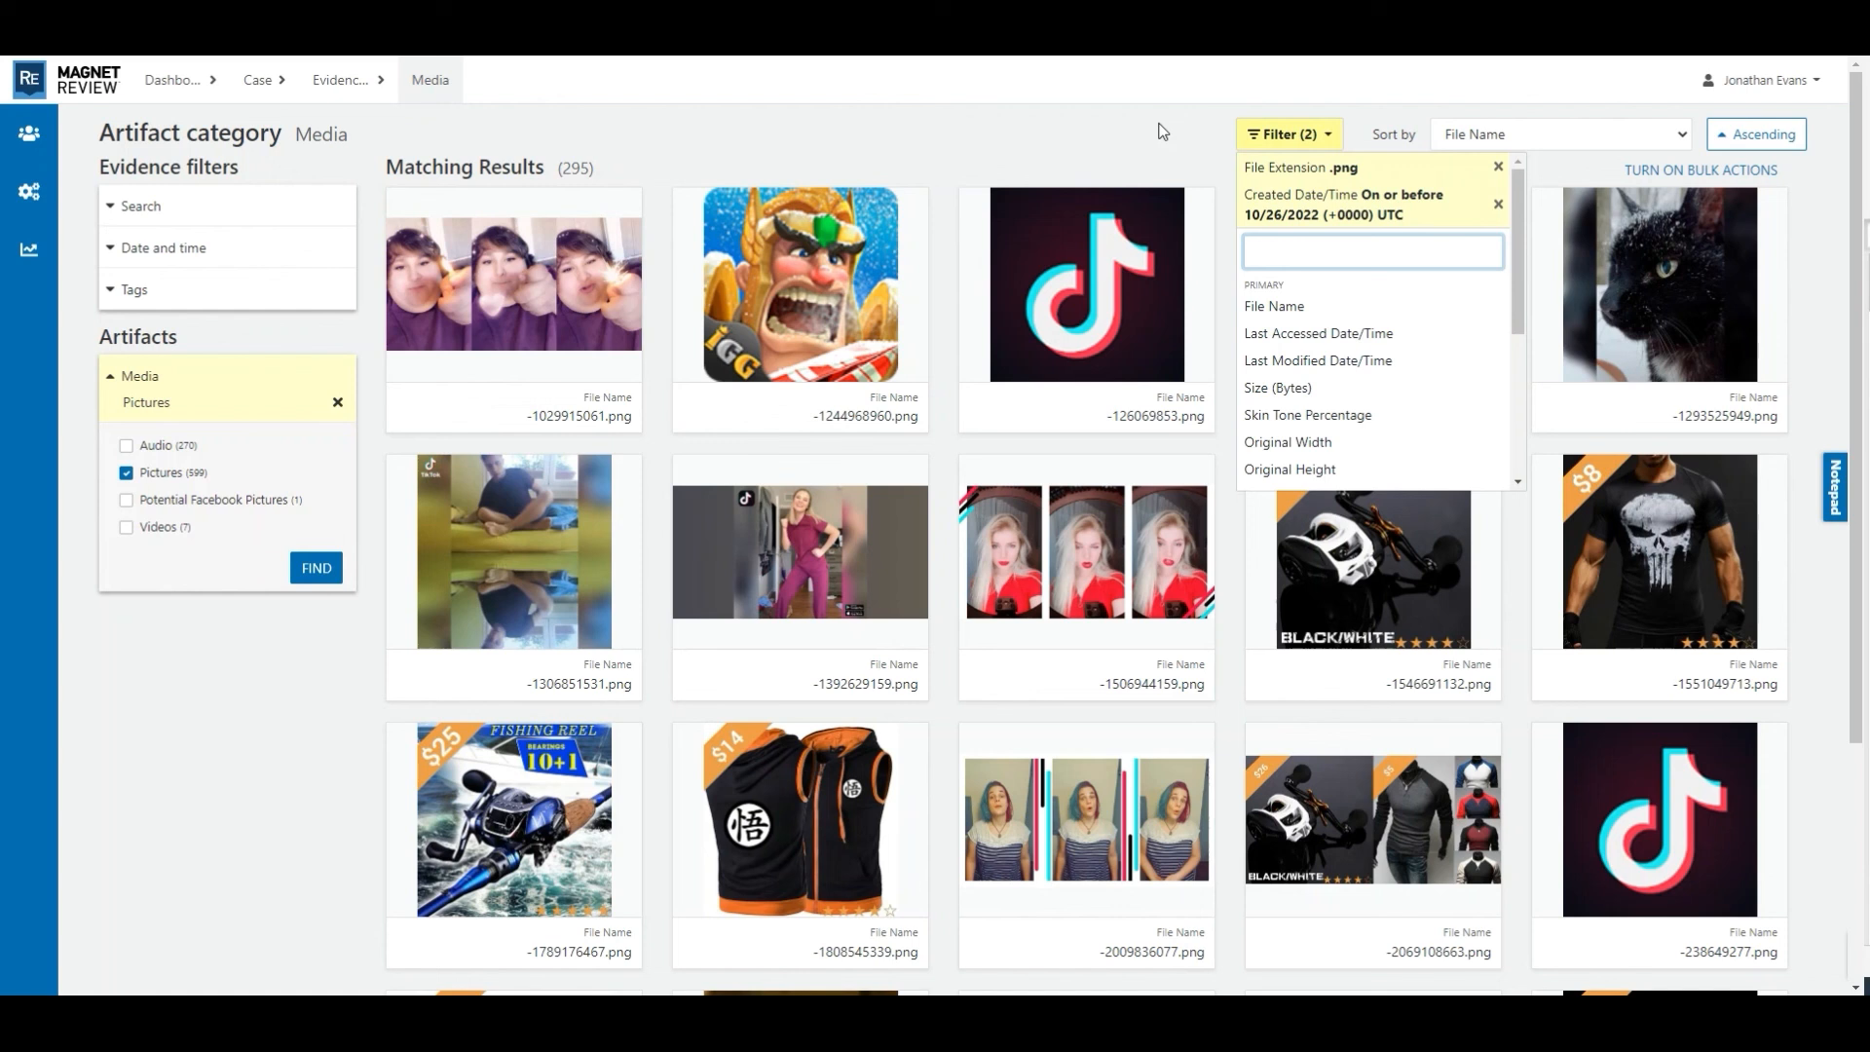
scroll(1470, 334, "down", 3)
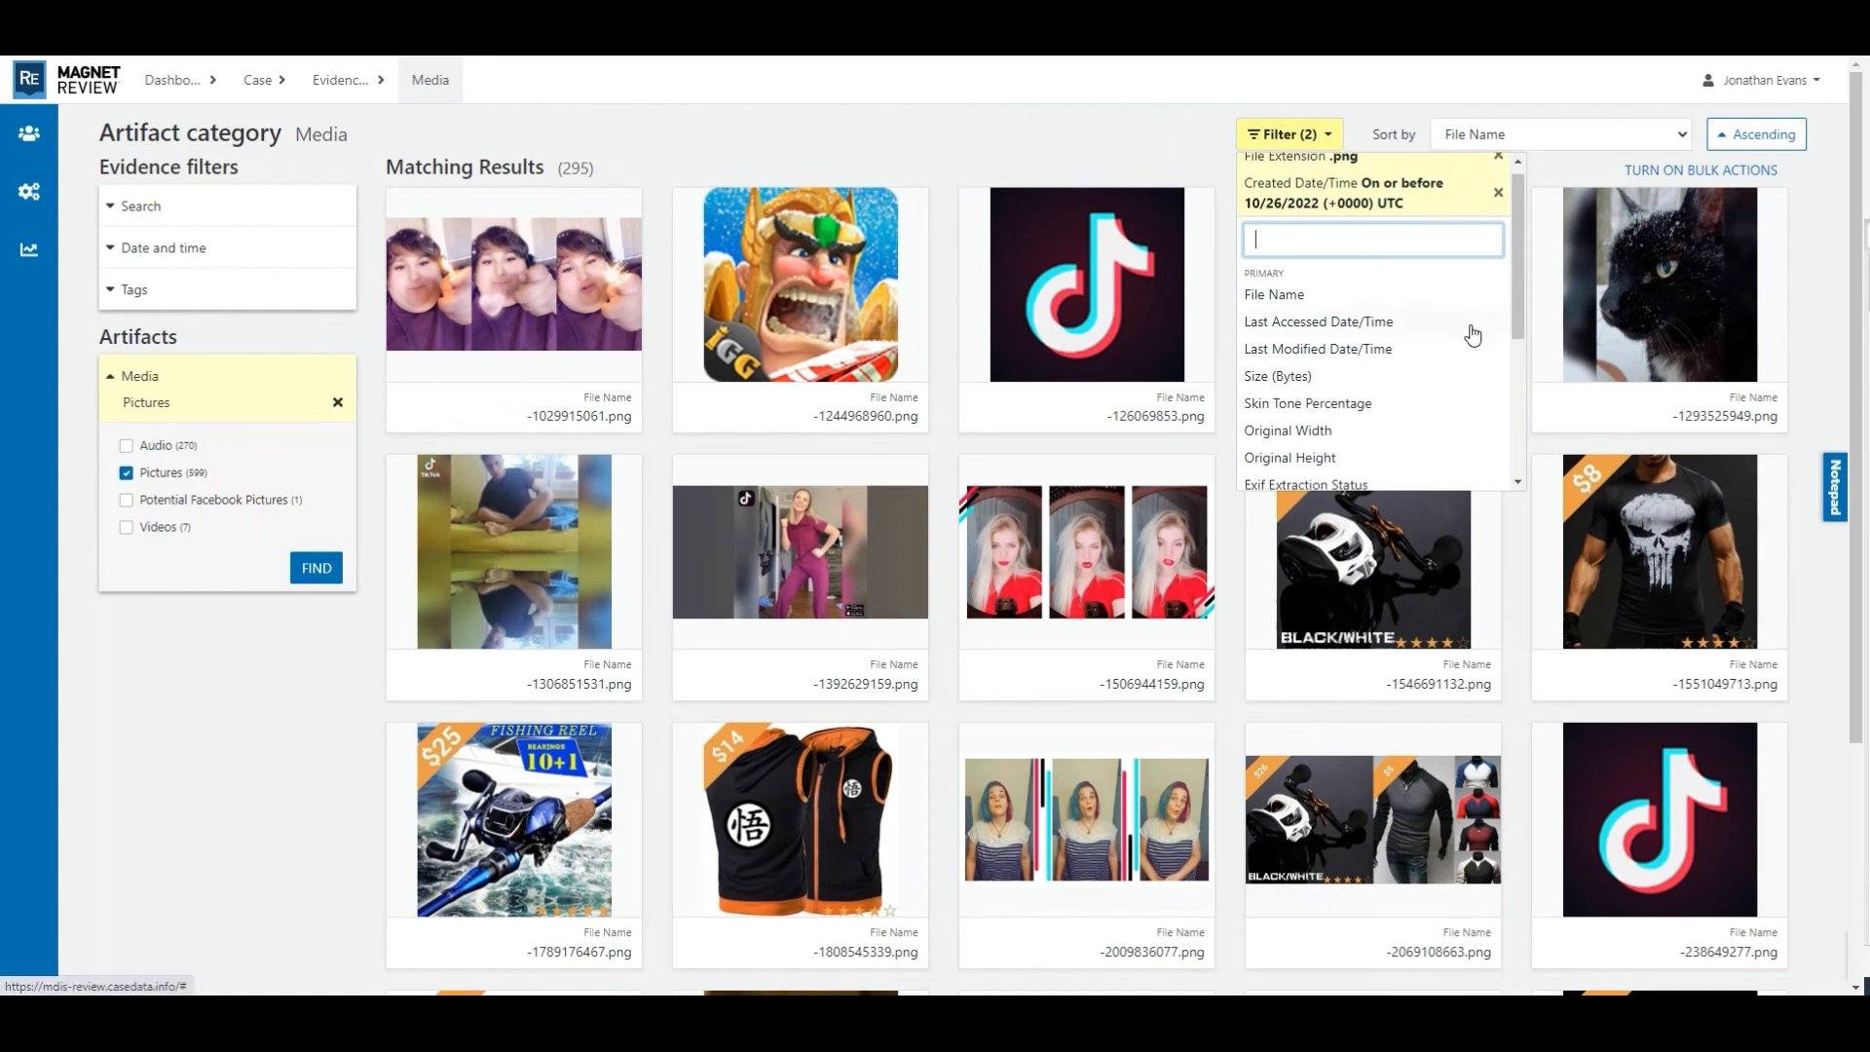